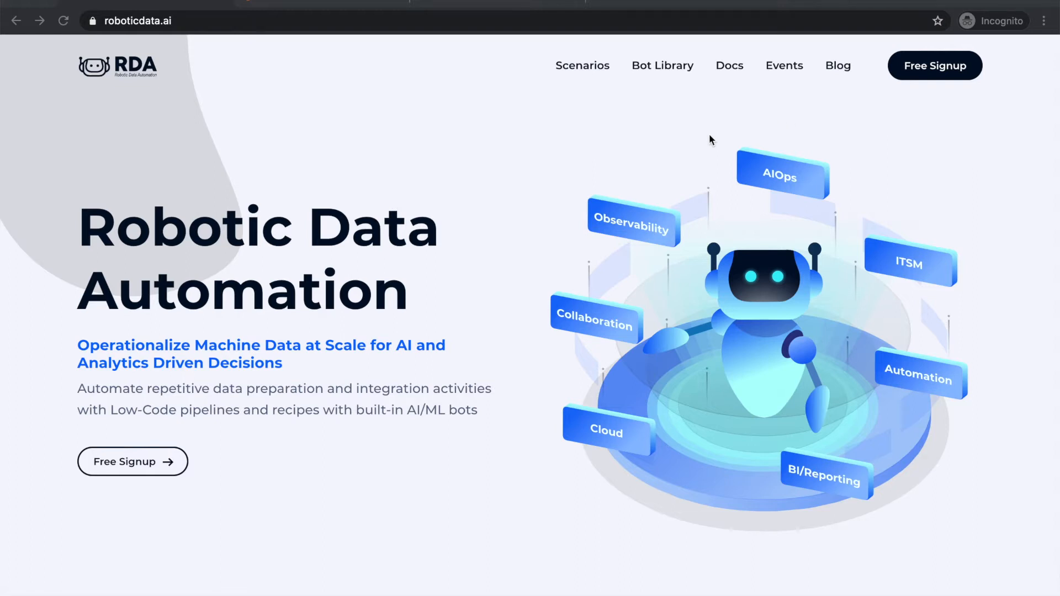
View roboticdata.ai's Free Signup form, then switch to the aiopsstudio.cloudfabrix.io sign-in tab
{"action": "left_click", "coordinate": [139, 22]}
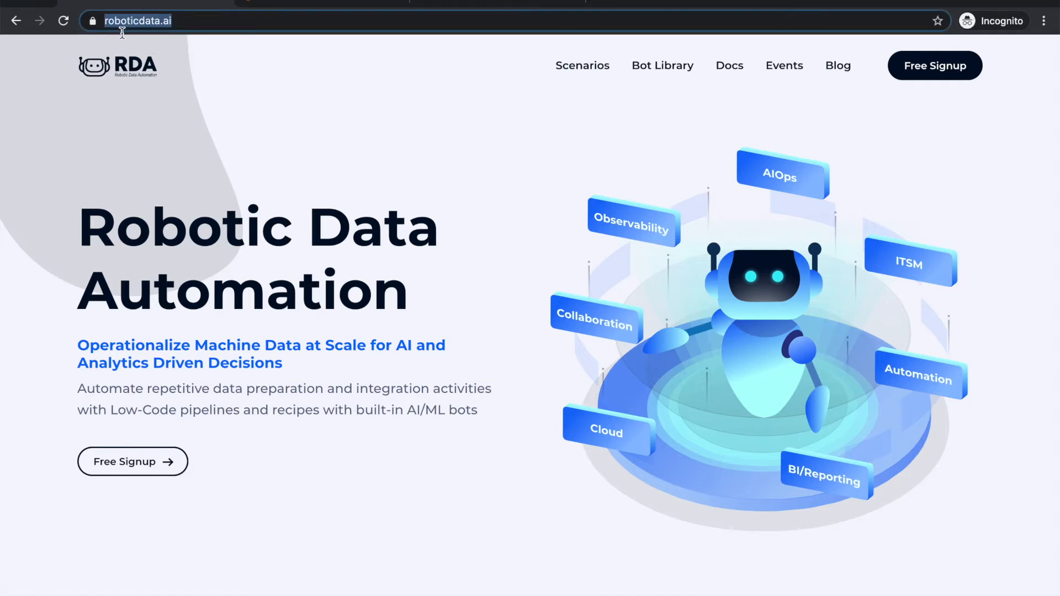
{"action": "left_click", "coordinate": [198, 90]}
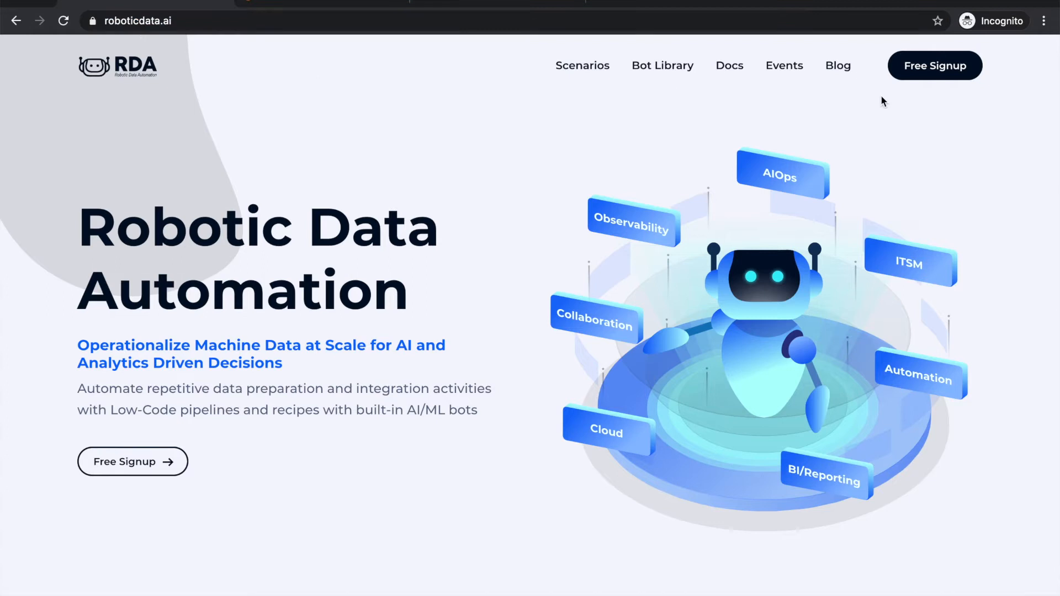
{"action": "left_click", "coordinate": [921, 69]}
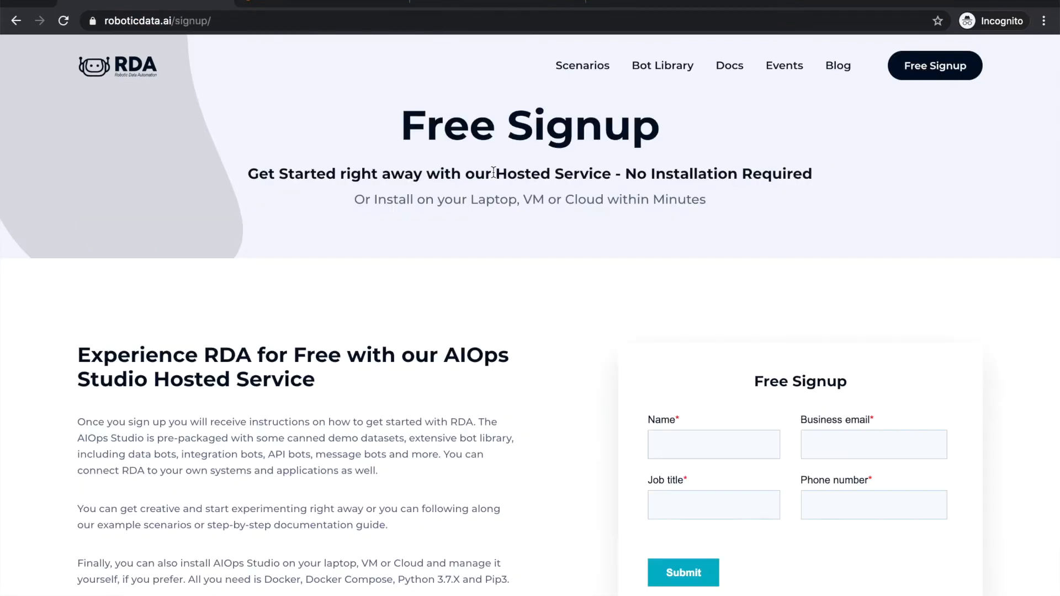
{"action": "scroll", "coordinate": [493, 172], "scroll_direction": "down", "scroll_amount": 3}
{"action": "scroll", "coordinate": [493, 172], "scroll_direction": "down", "scroll_amount": 1}
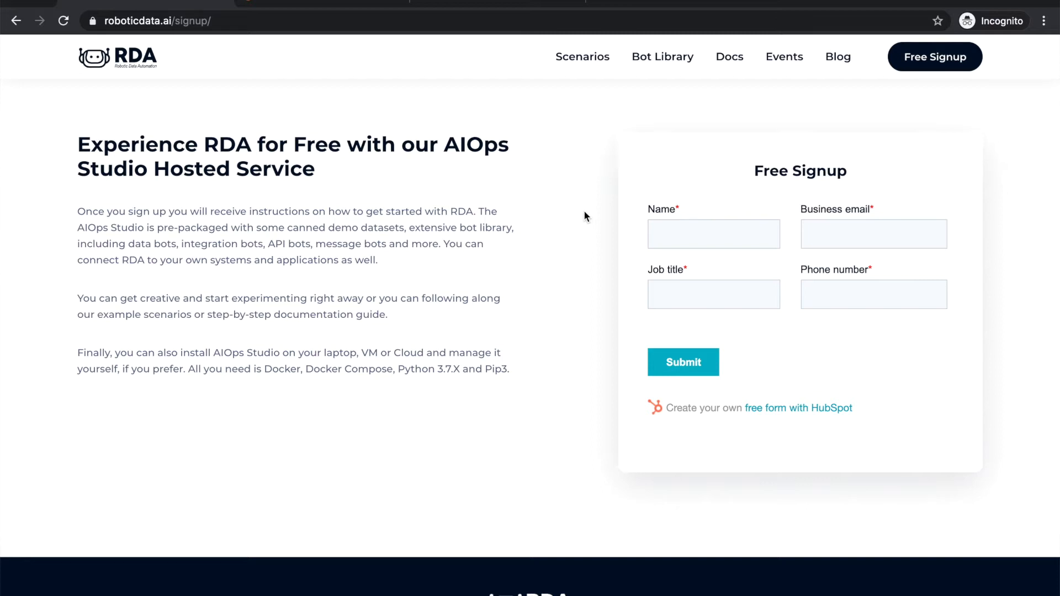
{"action": "left_click", "coordinate": [298, 5]}
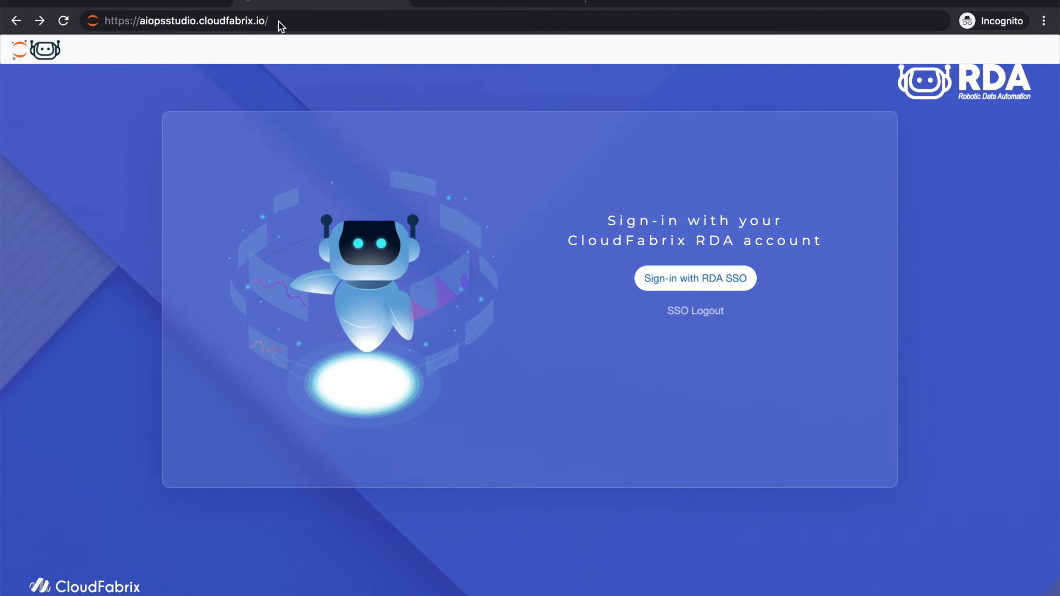
Log in through RDA SSO with the account e-mail and password, then go back to AIOps Studio
{"action": "left_click", "coordinate": [666, 287]}
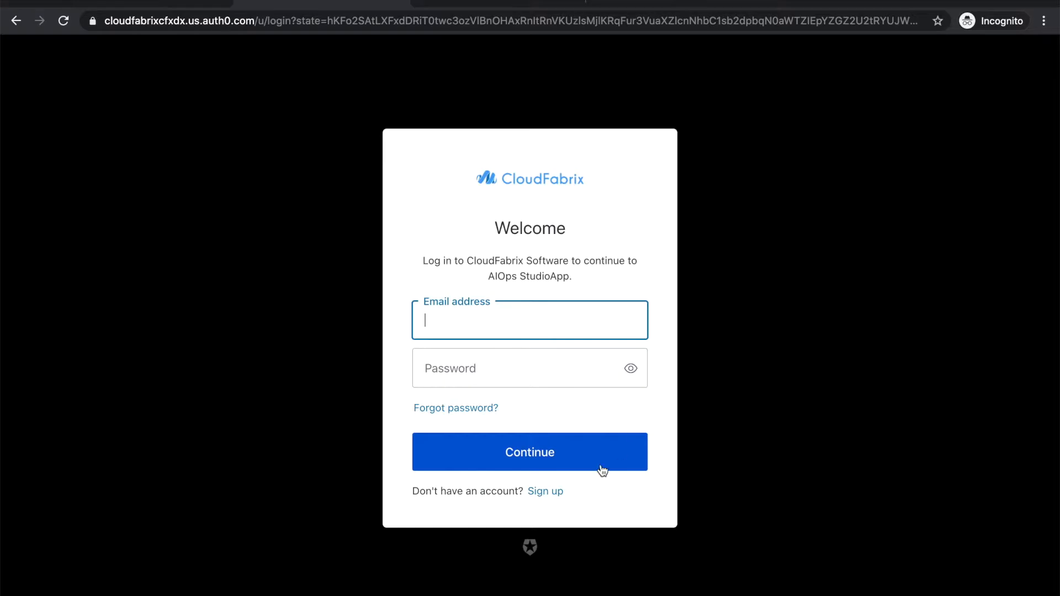
{"action": "left_click", "coordinate": [551, 497]}
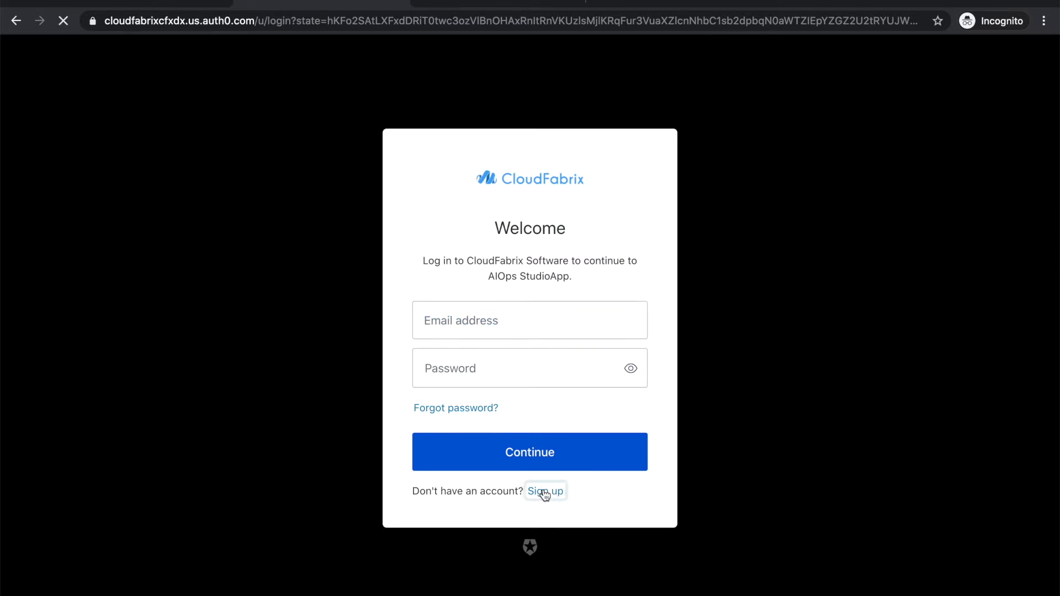
{"action": "left_click", "coordinate": [500, 335]}
{"action": "key", "text": "Tab"}
{"action": "type", "text": "••••••••••"}
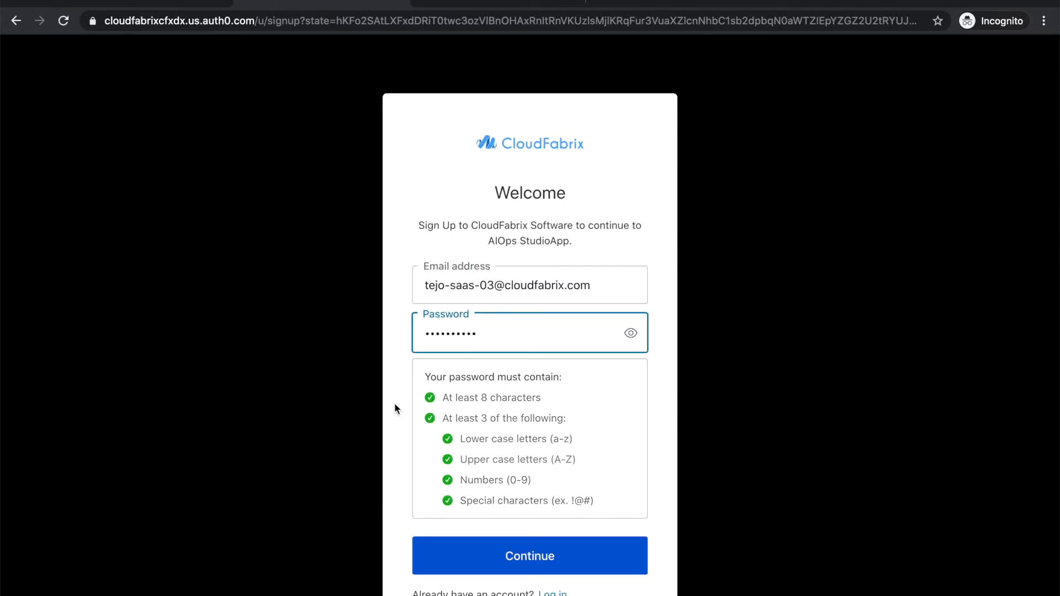
{"action": "left_click", "coordinate": [451, 556]}
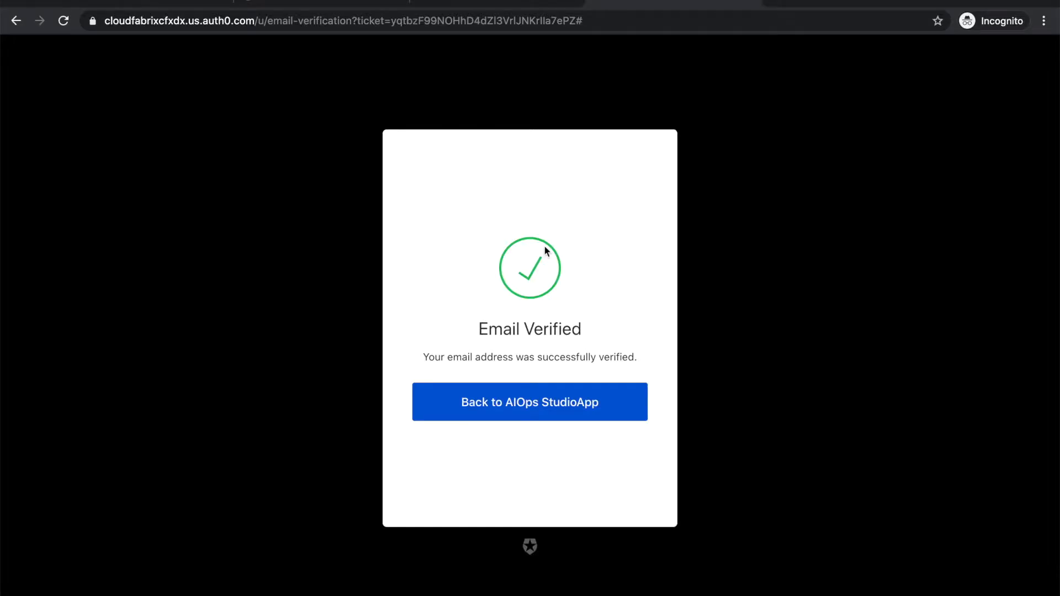
{"action": "left_click", "coordinate": [541, 407]}
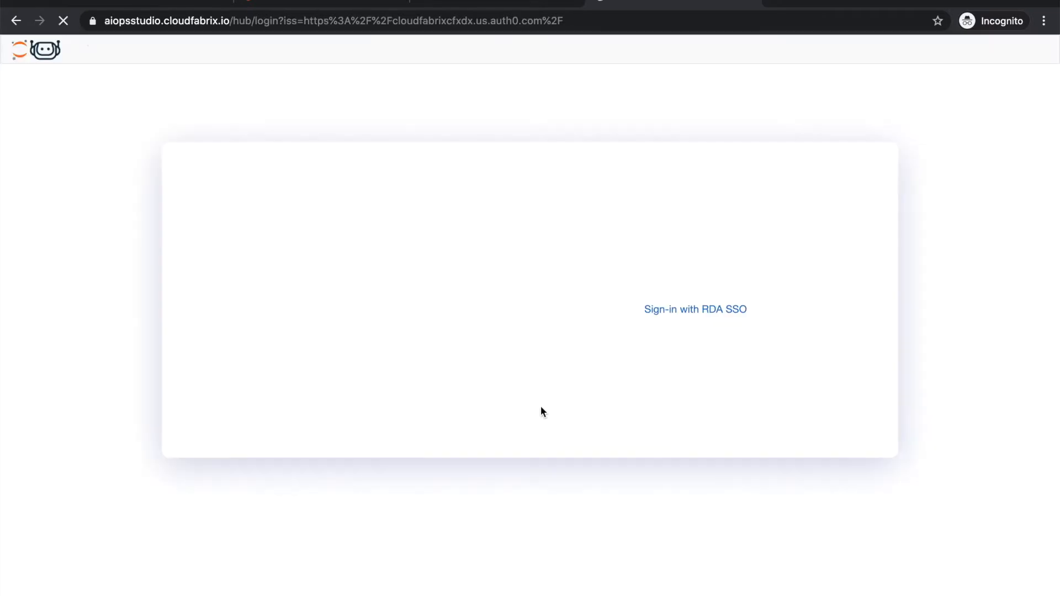
Sign in with SSO, create a CFXDX Python 3 notebook and run studio() in it
{"action": "left_click", "coordinate": [701, 280]}
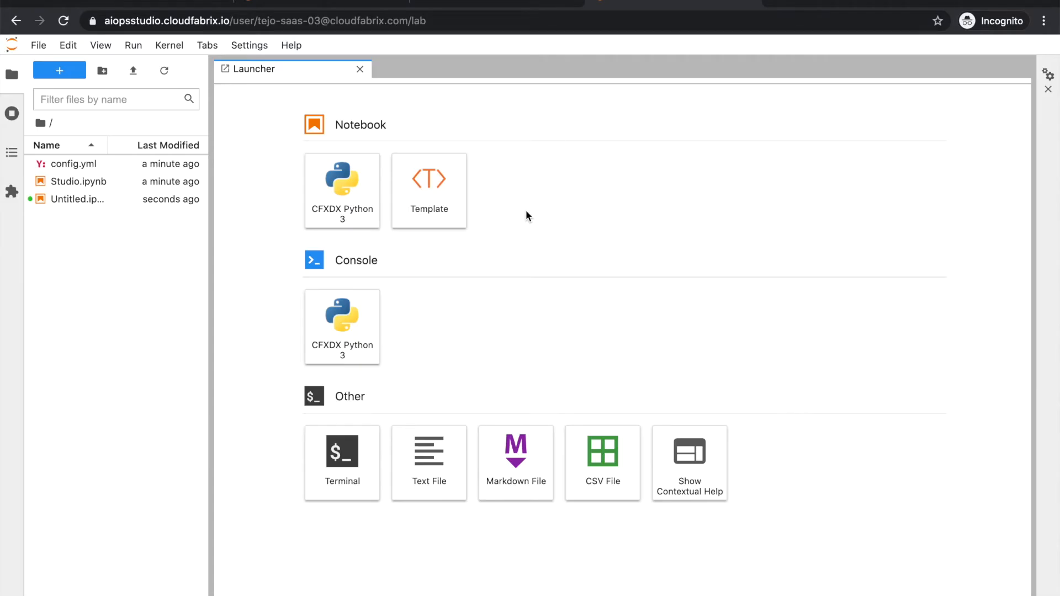
{"action": "left_click", "coordinate": [11, 74]}
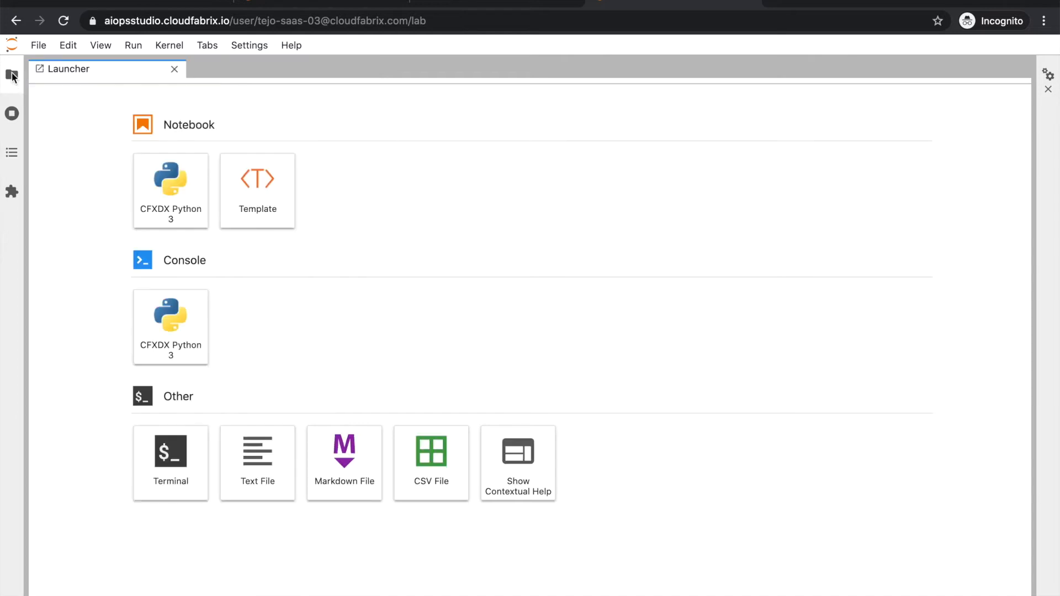
{"action": "left_click", "coordinate": [160, 201]}
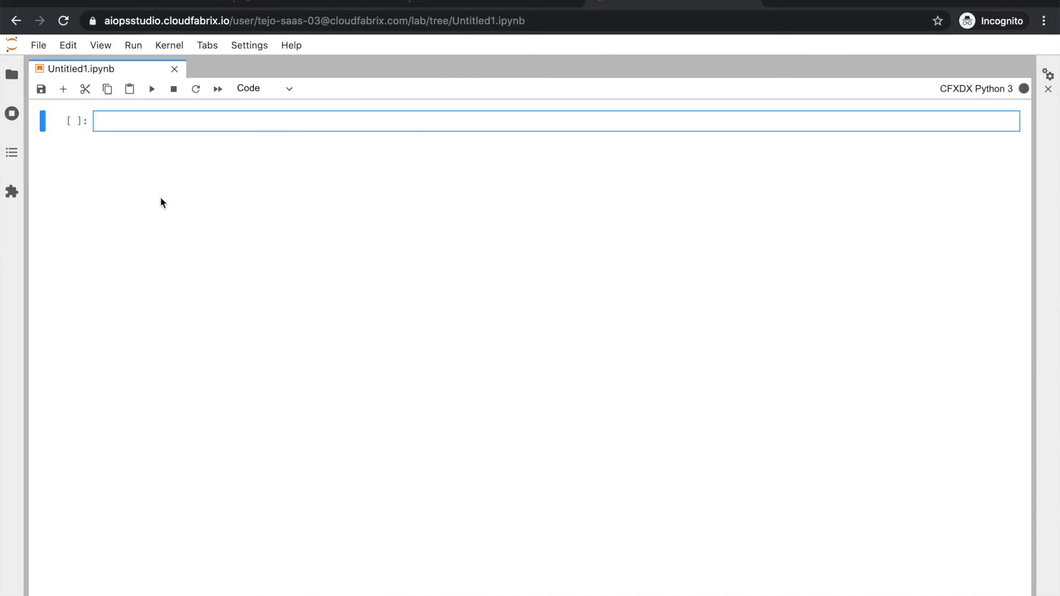
{"action": "type", "text": "studio("}
{"action": "key", "text": "shift+Return"}
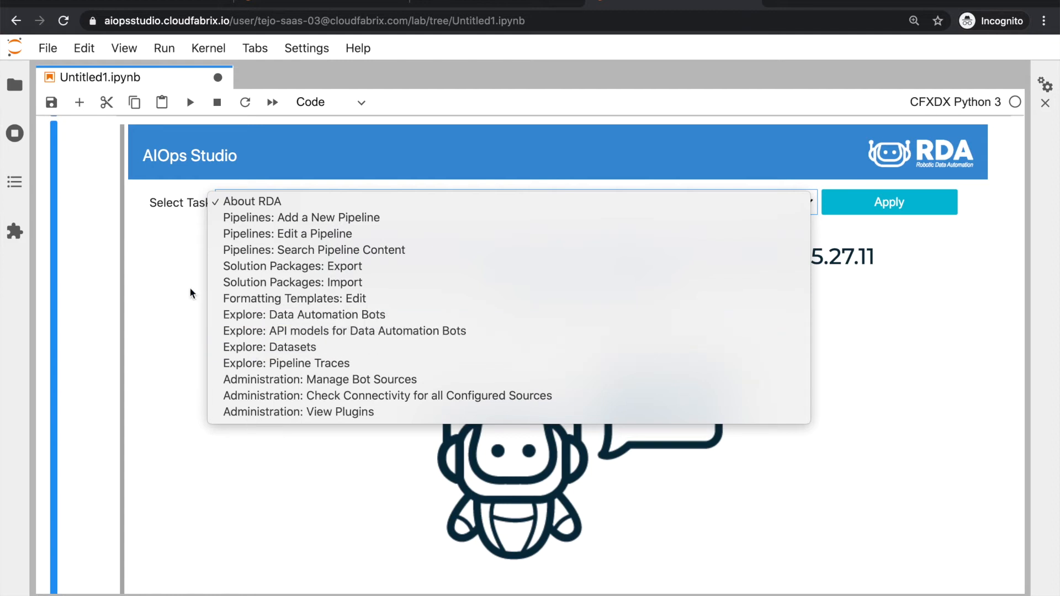
Choose the Solution Packages: Import task in Select Task
{"action": "left_click", "coordinate": [231, 288]}
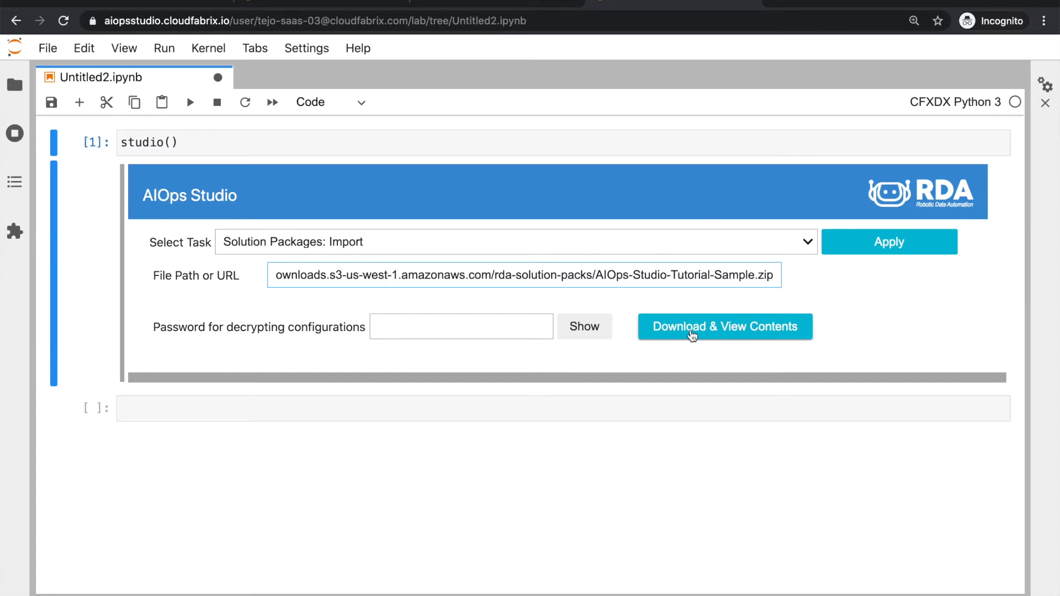
Download the tutorial sample package and review its pipelines, datasets and formatting templates
{"action": "left_click", "coordinate": [692, 334]}
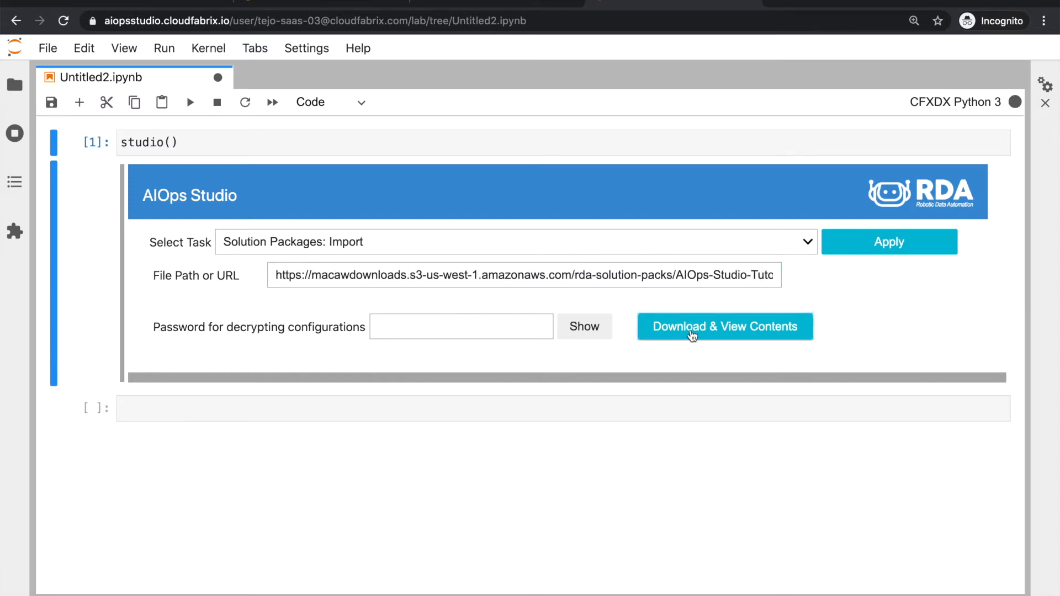
{"action": "scroll", "coordinate": [642, 365], "scroll_direction": "down", "scroll_amount": 3}
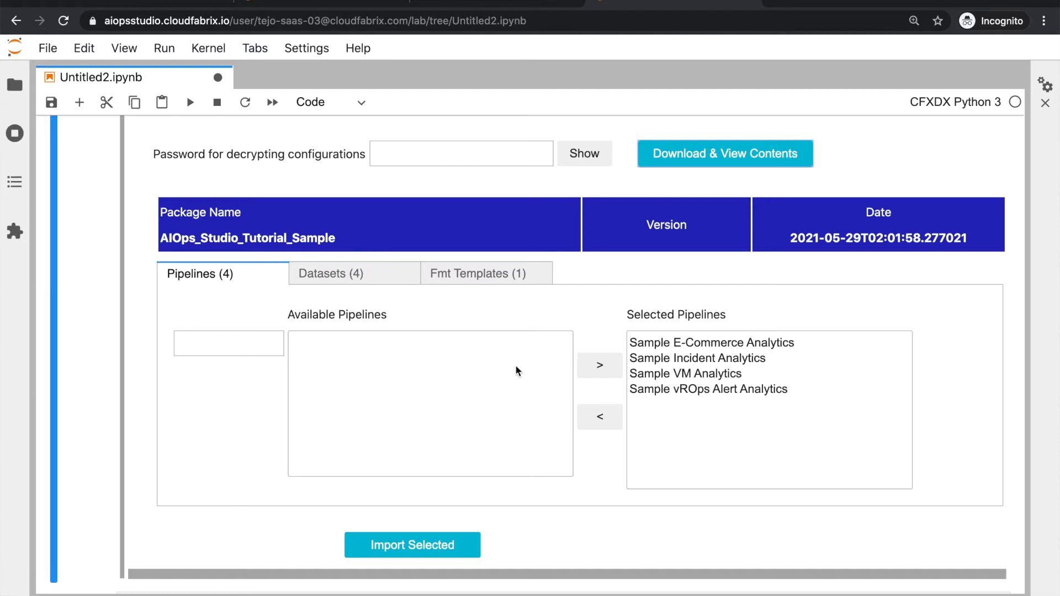
{"action": "left_click", "coordinate": [322, 274]}
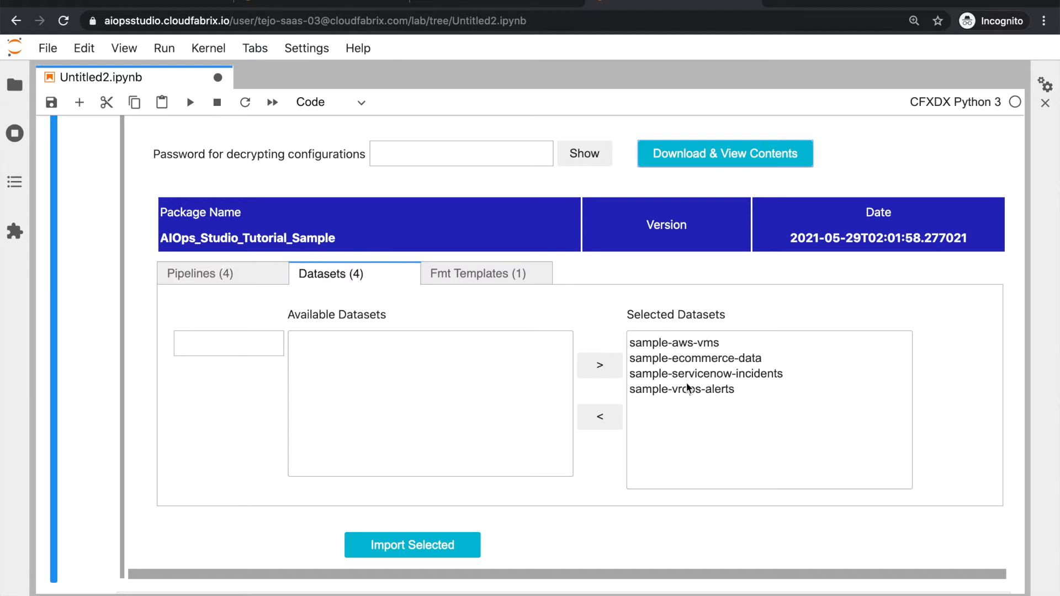
{"action": "left_click", "coordinate": [468, 273]}
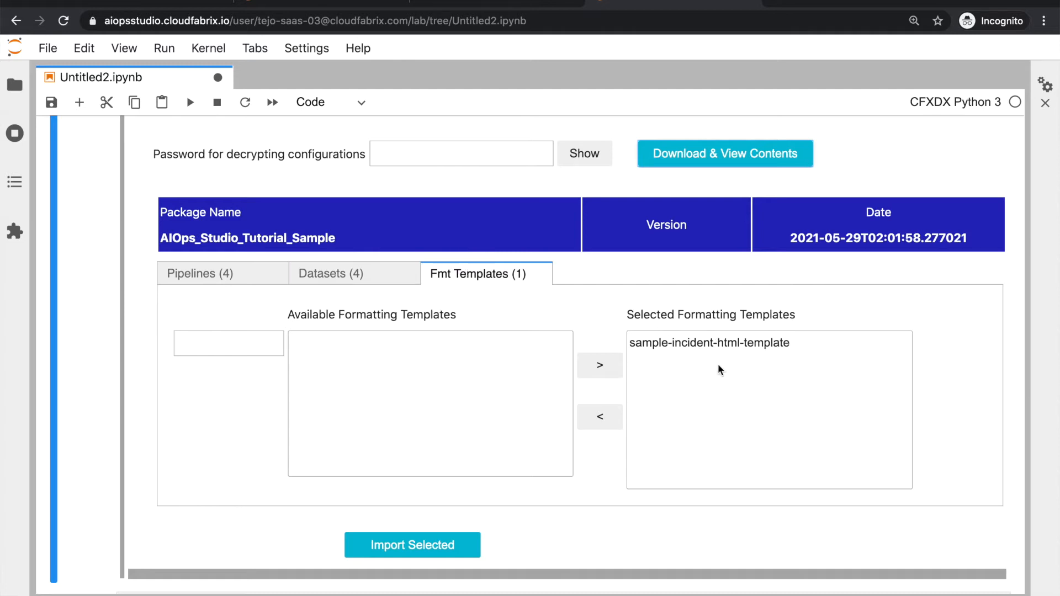
{"action": "scroll", "coordinate": [671, 422], "scroll_direction": "down", "scroll_amount": 3}
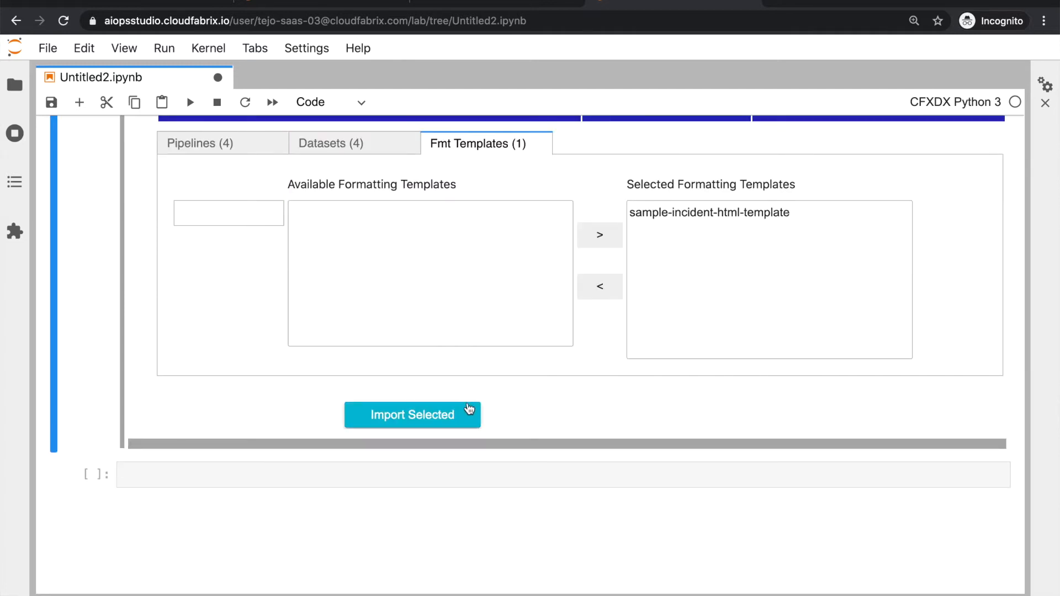
Import the 4 pipelines, 4 datasets and incident HTML template, confirming Import complete
{"action": "left_click", "coordinate": [453, 418]}
{"action": "left_click_drag", "start_coordinate": [158, 436], "coordinate": [265, 436]}
{"action": "scroll", "coordinate": [265, 436], "scroll_direction": "up", "scroll_amount": 3}
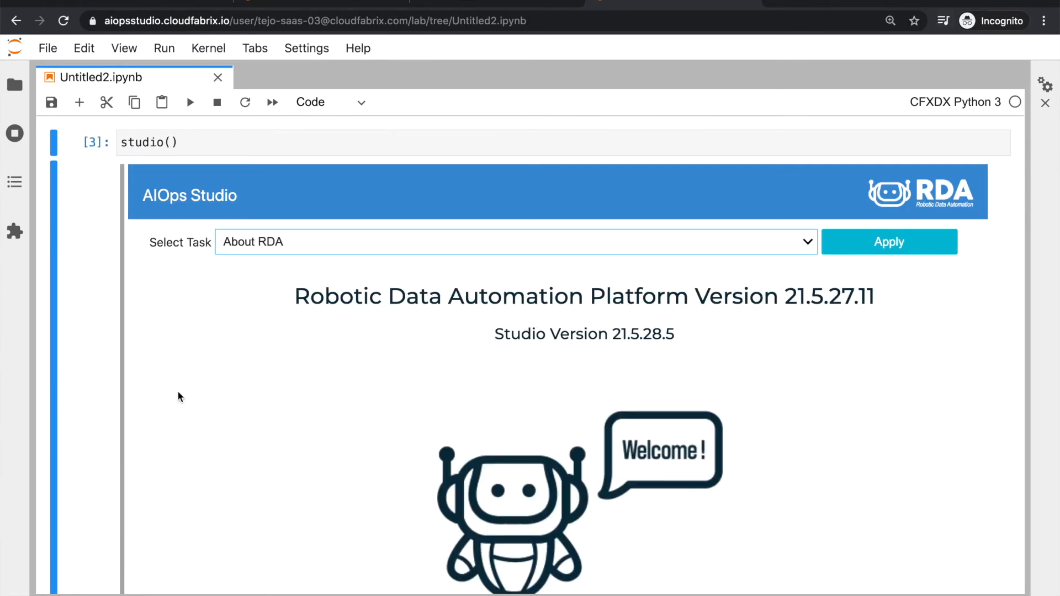
In Manage Bot Sources, add a cfxai_nlp source named nlp, checking connectivity before saving
{"action": "left_click", "coordinate": [320, 249]}
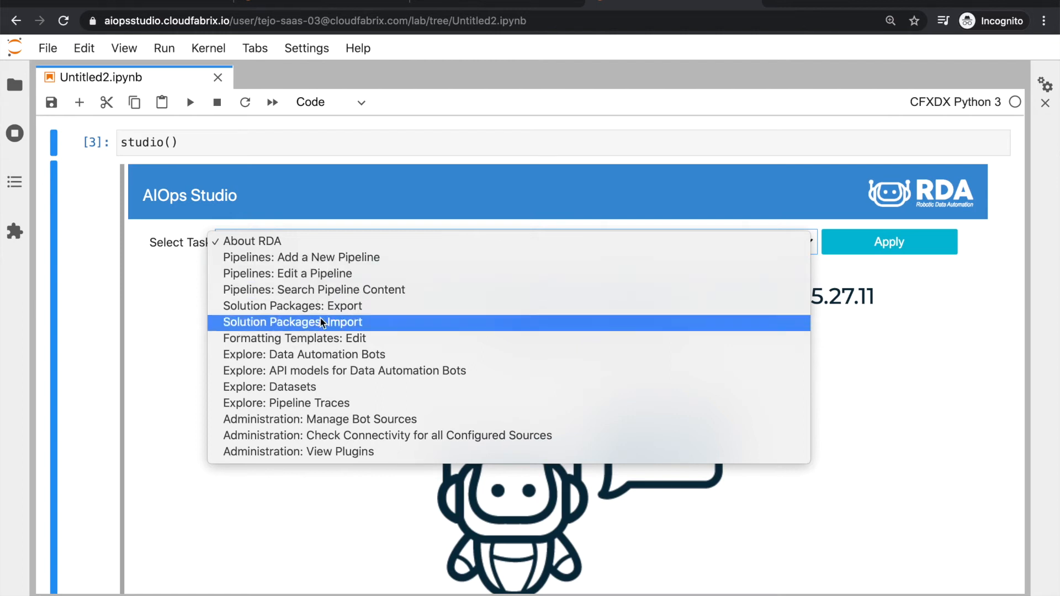
{"action": "left_click", "coordinate": [356, 421]}
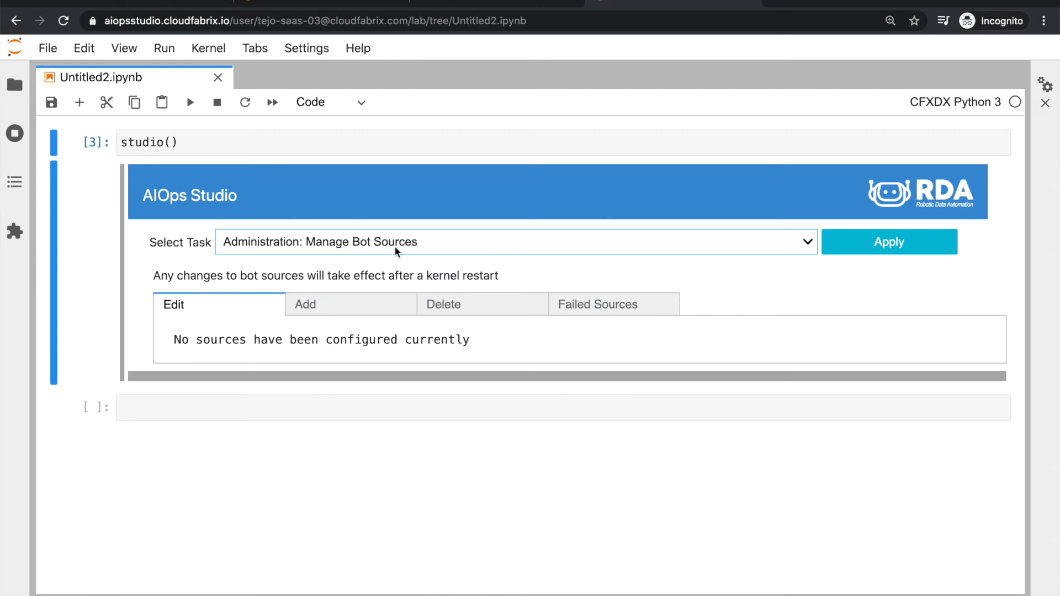
{"action": "left_click", "coordinate": [349, 313]}
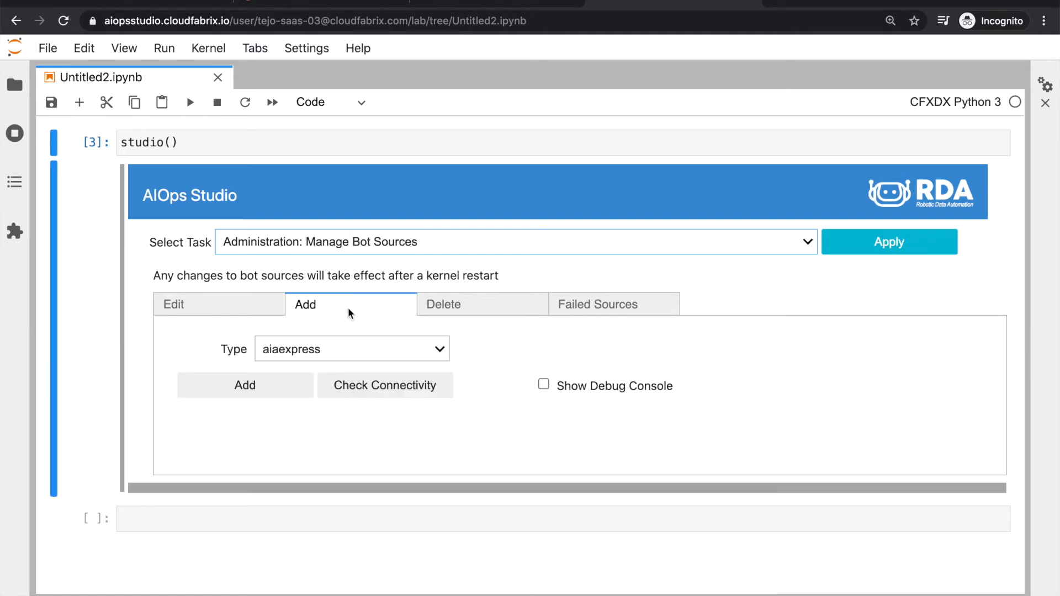
{"action": "left_click", "coordinate": [356, 347]}
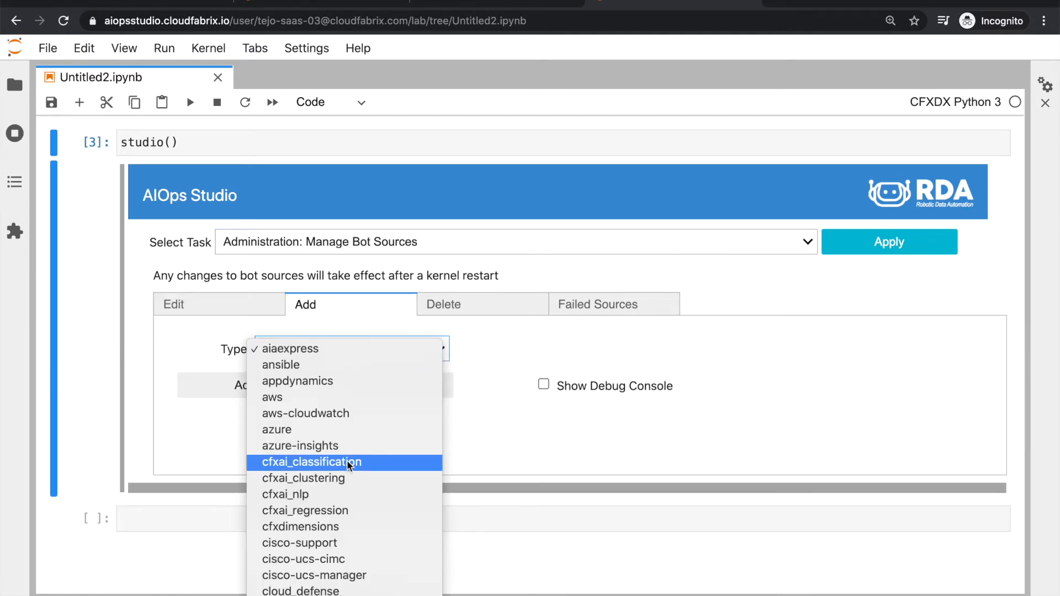
{"action": "left_click", "coordinate": [301, 500]}
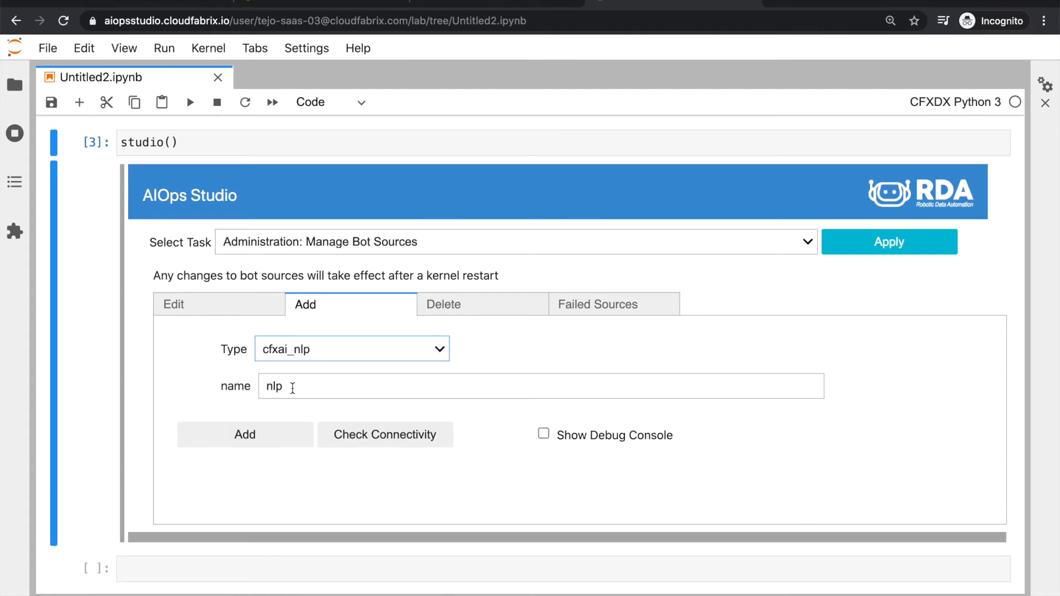
{"action": "left_click", "coordinate": [356, 436]}
{"action": "left_click", "coordinate": [266, 438]}
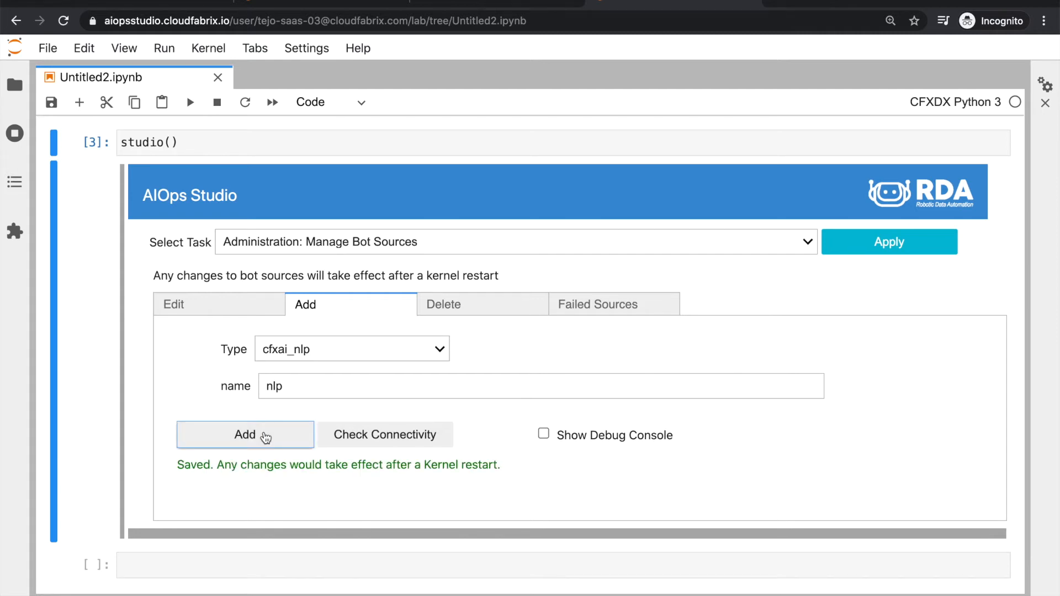
{"action": "left_click_drag", "start_coordinate": [352, 466], "coordinate": [510, 467]}
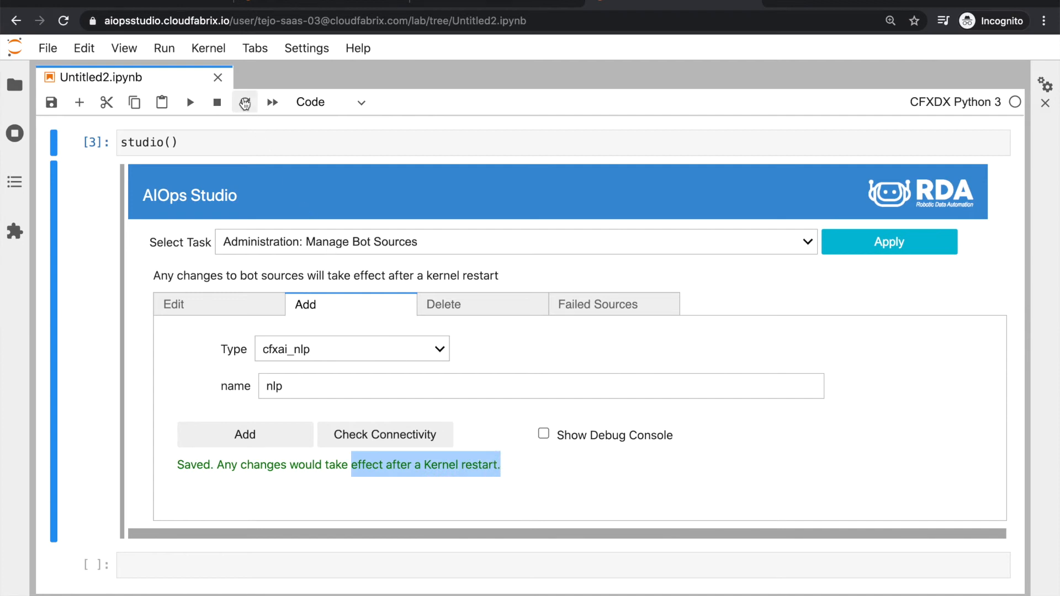
Restart the notebook kernel and rerun the studio() cell
{"action": "left_click", "coordinate": [245, 107]}
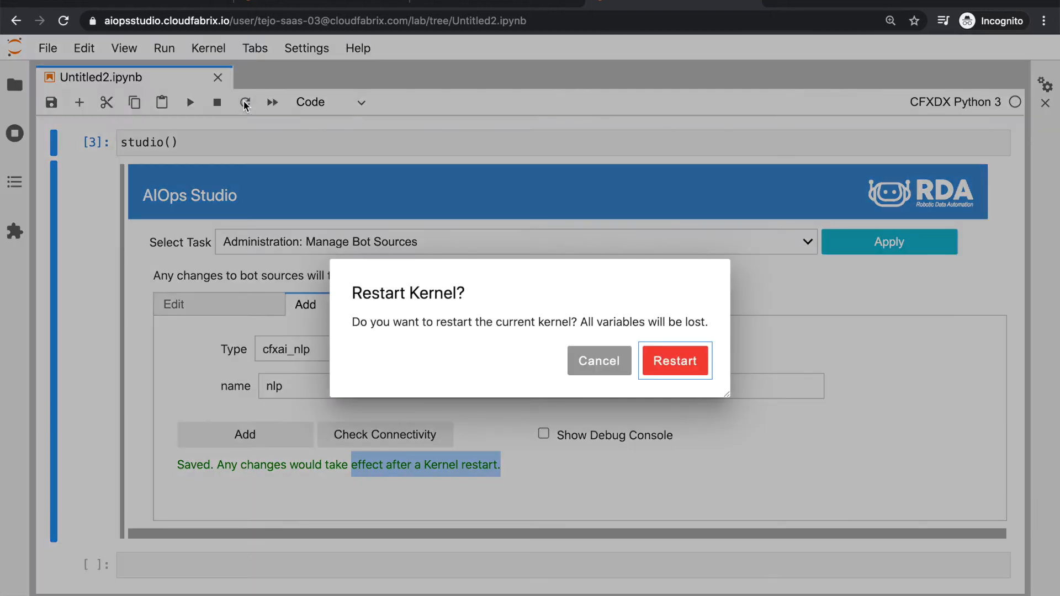
{"action": "left_click", "coordinate": [679, 361]}
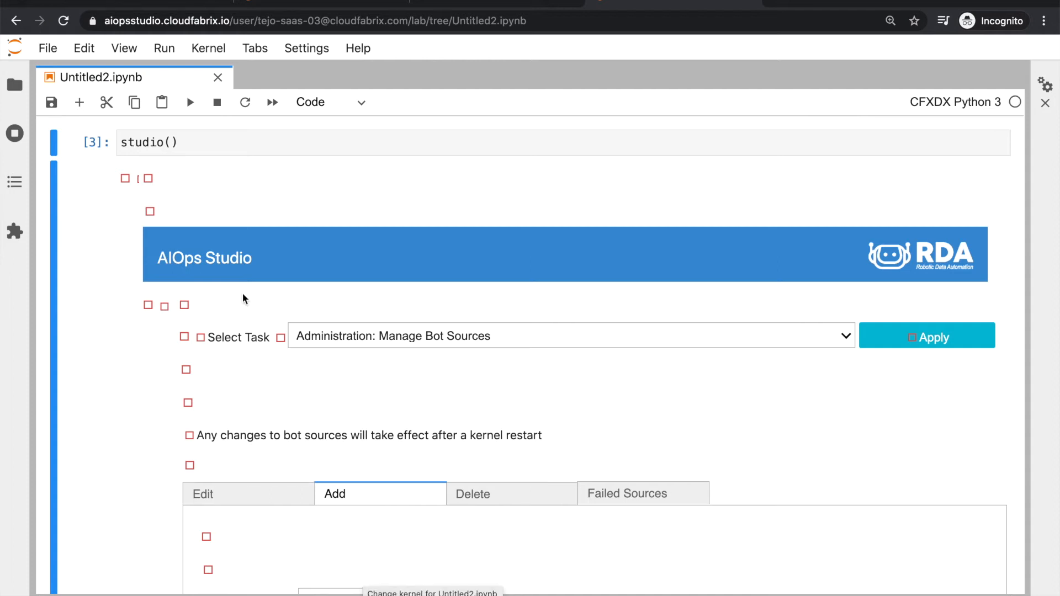
{"action": "left_click", "coordinate": [194, 145]}
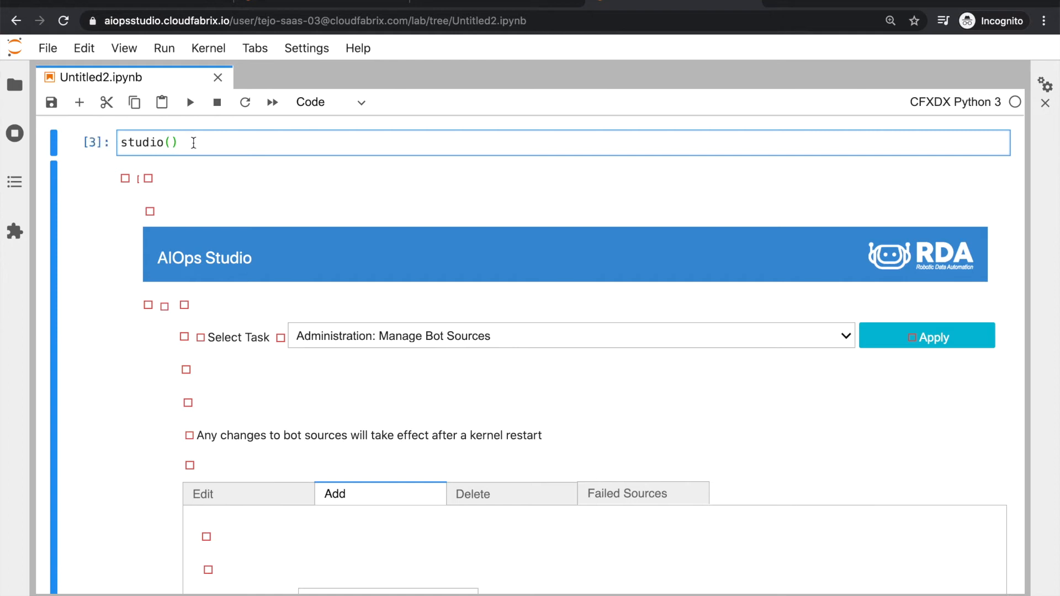
{"action": "key", "text": "shift+Return"}
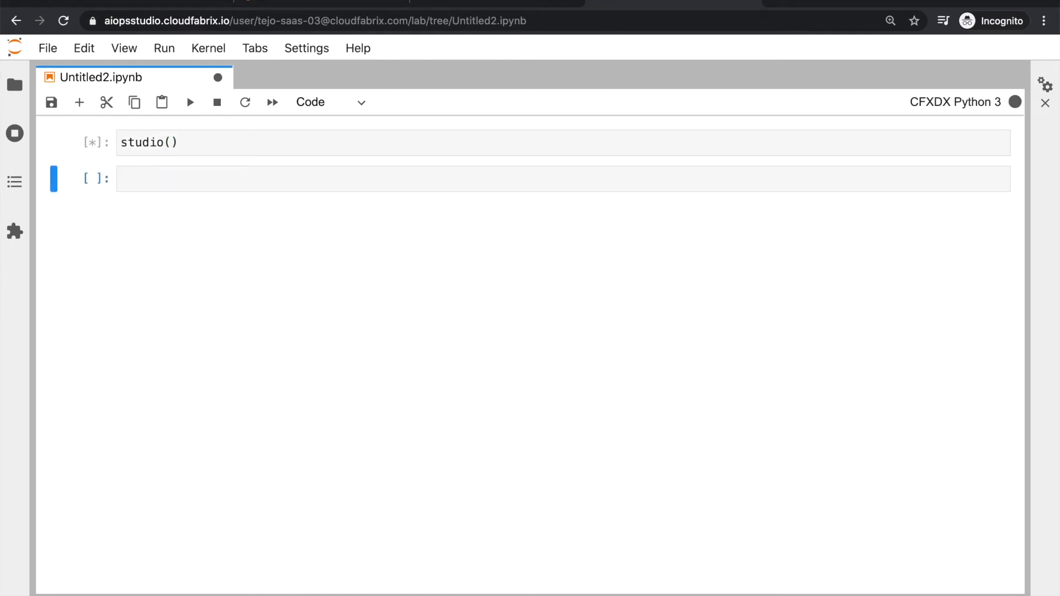
{"action": "left_click", "coordinate": [266, 240]}
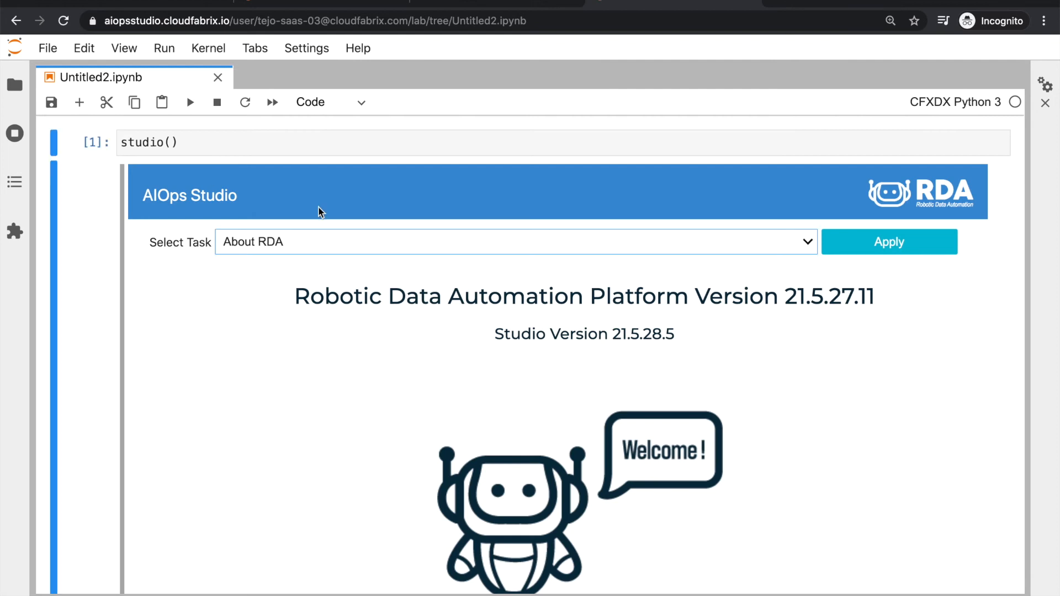
Filter Explore: Data Automation Bots by 'nlp' to list the six nlp bots
{"action": "left_click", "coordinate": [317, 249]}
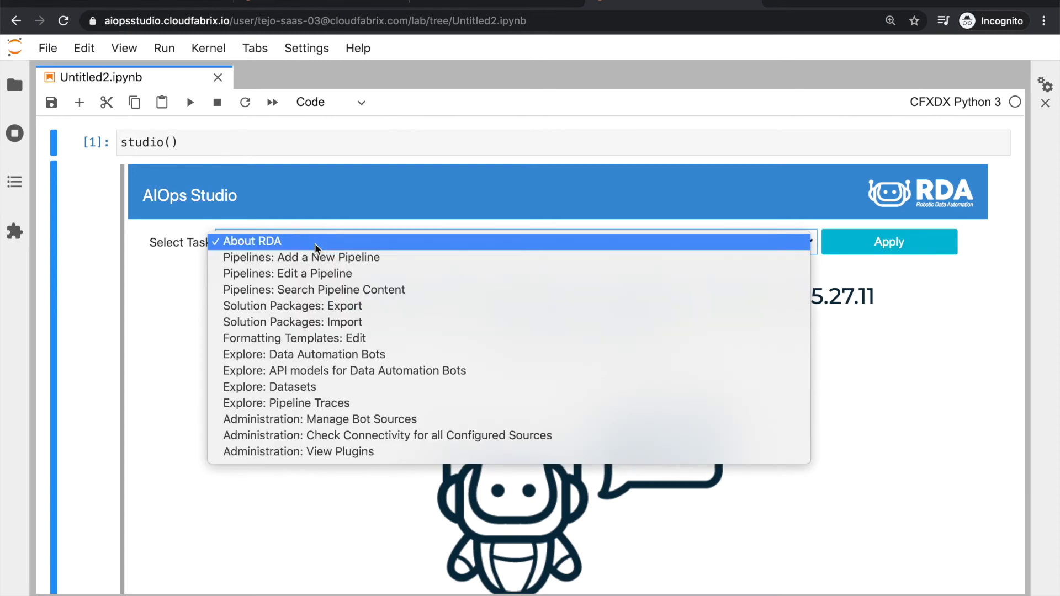
{"action": "left_click", "coordinate": [297, 359]}
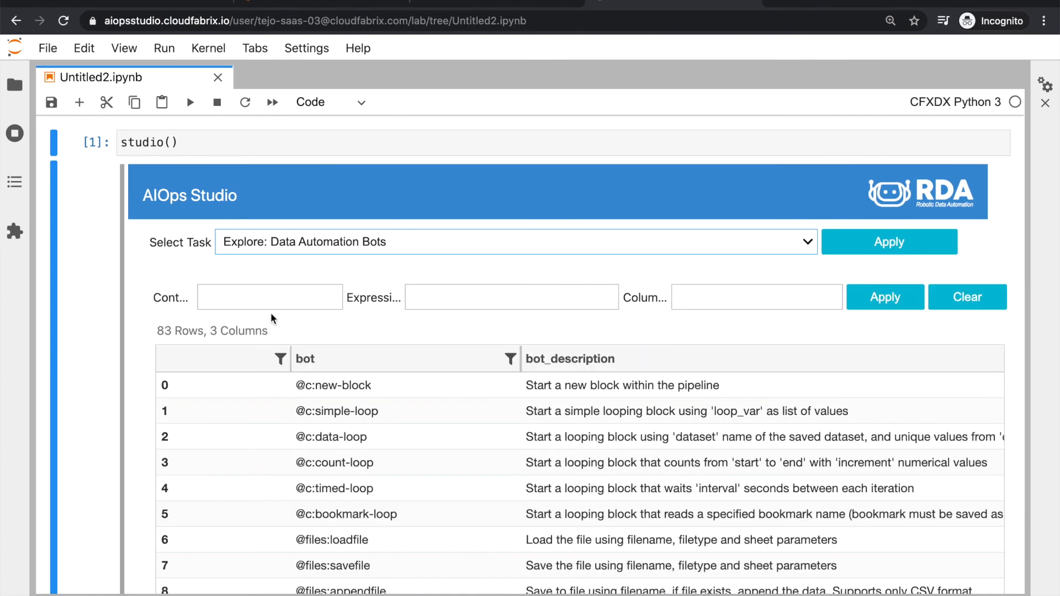
{"action": "left_click", "coordinate": [268, 304]}
{"action": "type", "text": "nlp"}
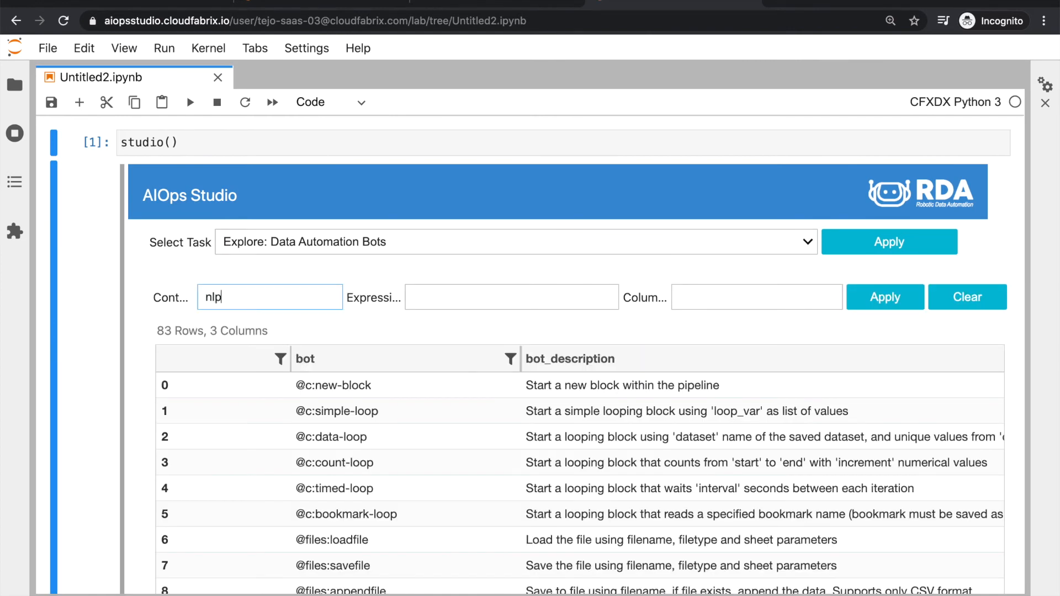
{"action": "left_click", "coordinate": [883, 297]}
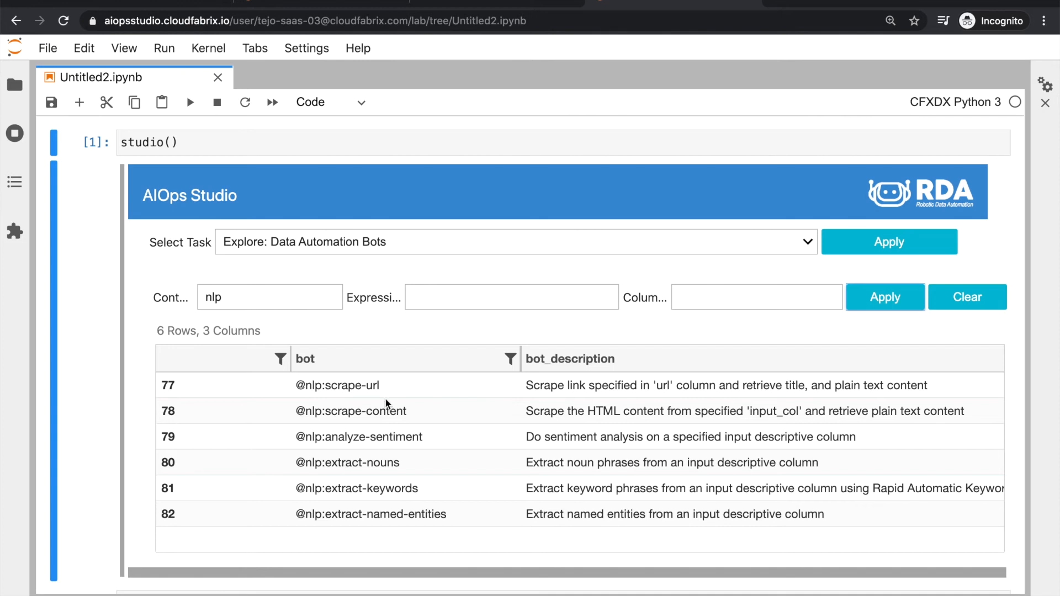
{"action": "scroll", "coordinate": [385, 402], "scroll_direction": "down", "scroll_amount": 3}
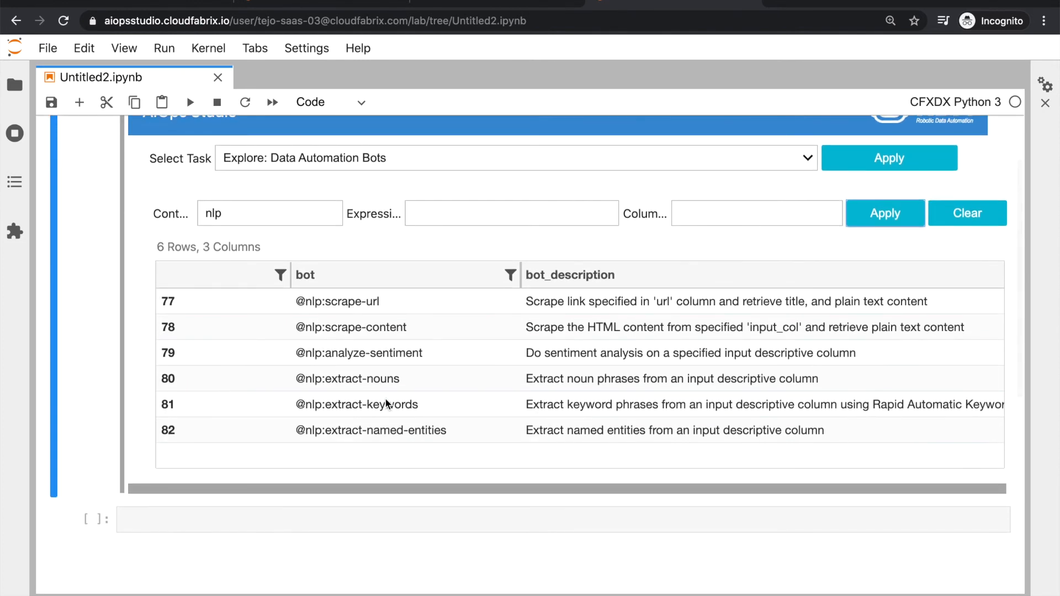
{"action": "scroll", "coordinate": [386, 403], "scroll_direction": "up", "scroll_amount": 3}
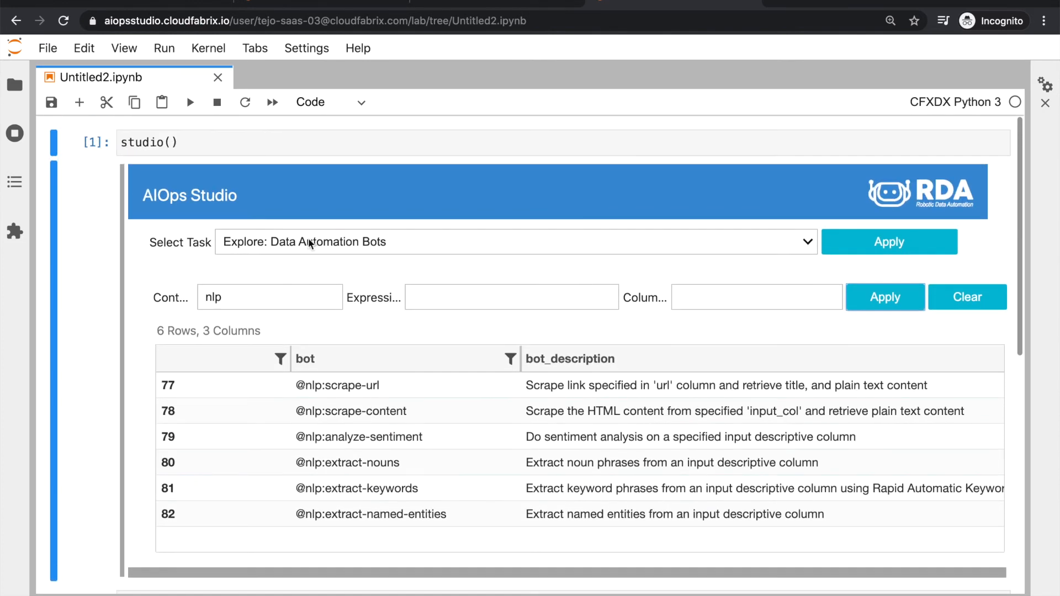
{"action": "left_click", "coordinate": [310, 243]}
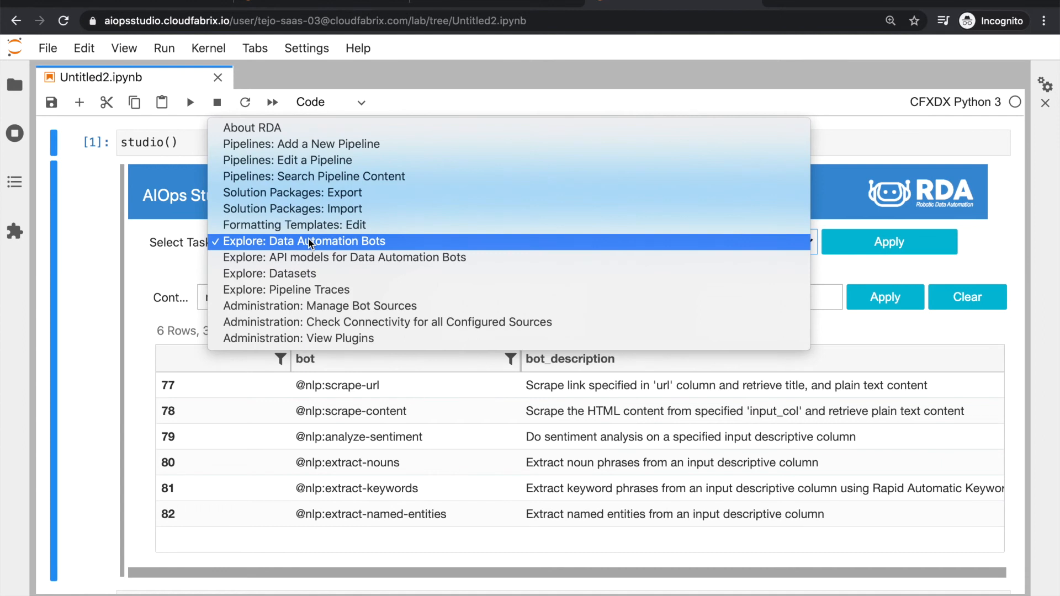
Under Explore: Datasets, load the sample-aws-vms dataset into a table
{"action": "left_click", "coordinate": [259, 275]}
{"action": "left_click", "coordinate": [322, 273]}
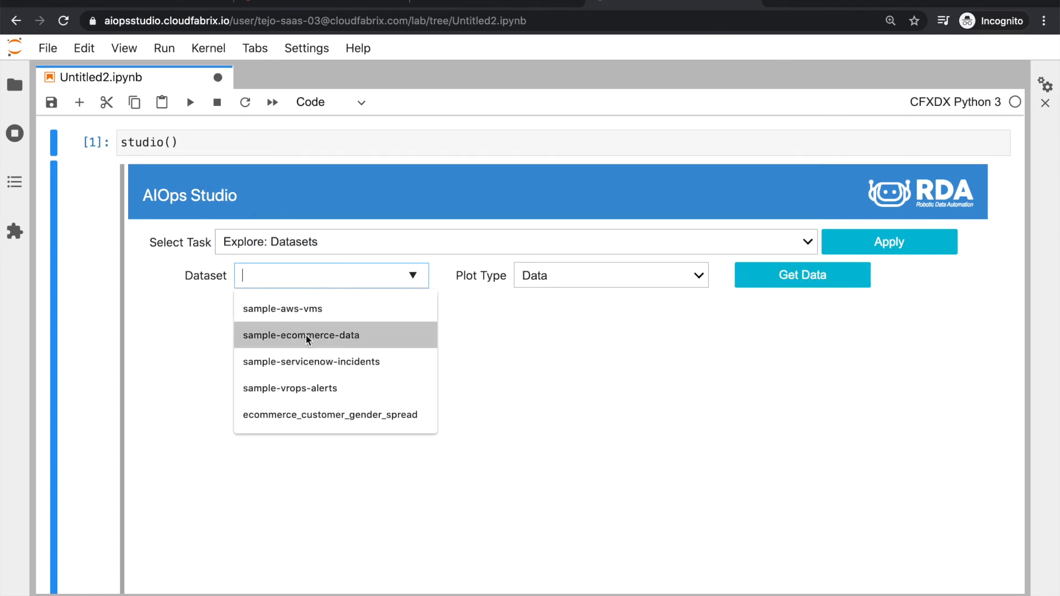
{"action": "left_click", "coordinate": [297, 310]}
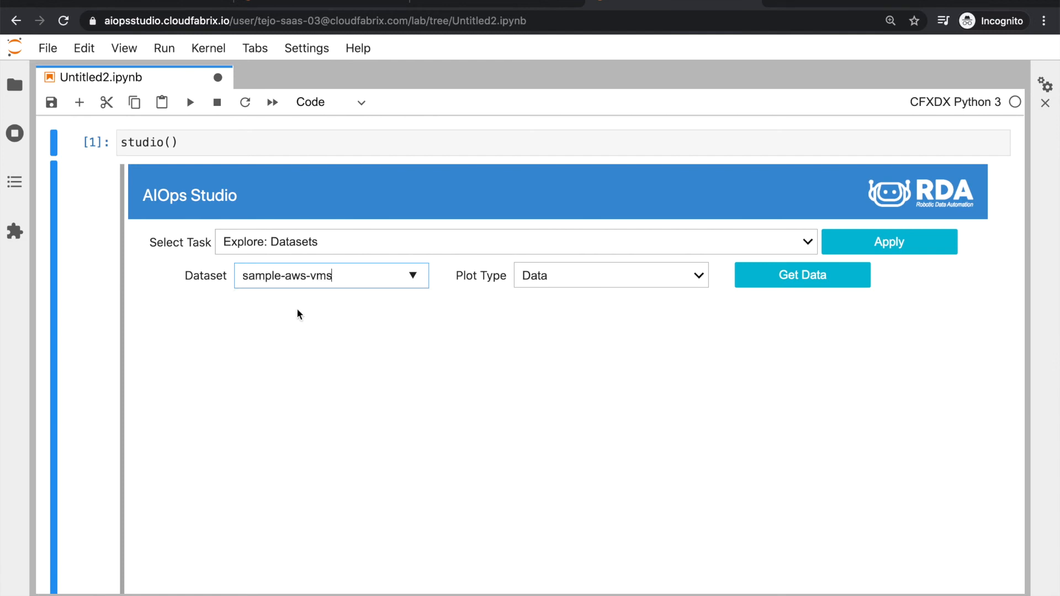
{"action": "left_click", "coordinate": [762, 282]}
{"action": "scroll", "coordinate": [469, 331], "scroll_direction": "down", "scroll_amount": 3}
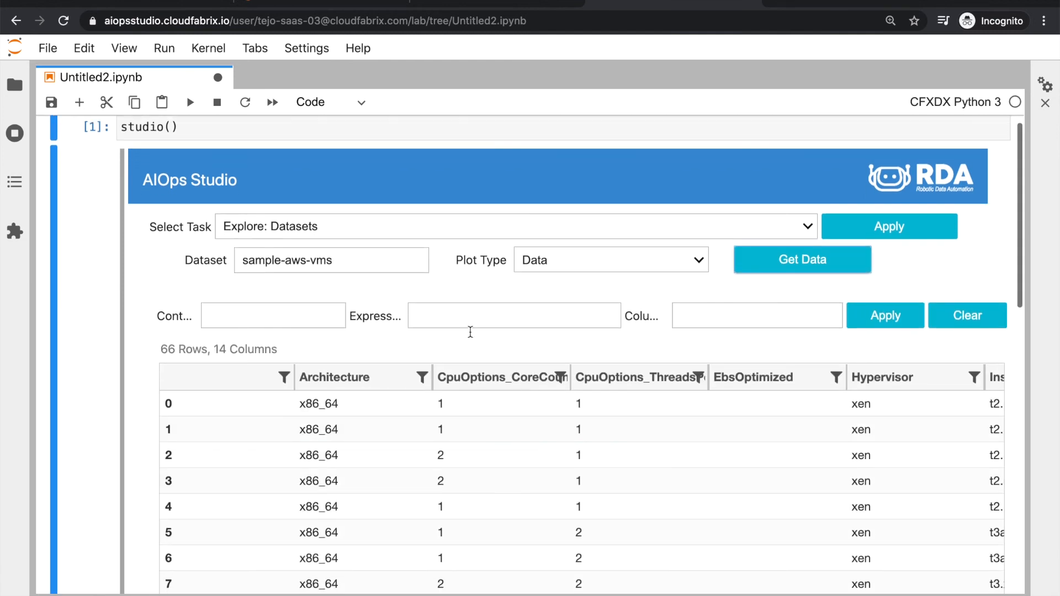
{"action": "scroll", "coordinate": [470, 332], "scroll_direction": "up", "scroll_amount": 1}
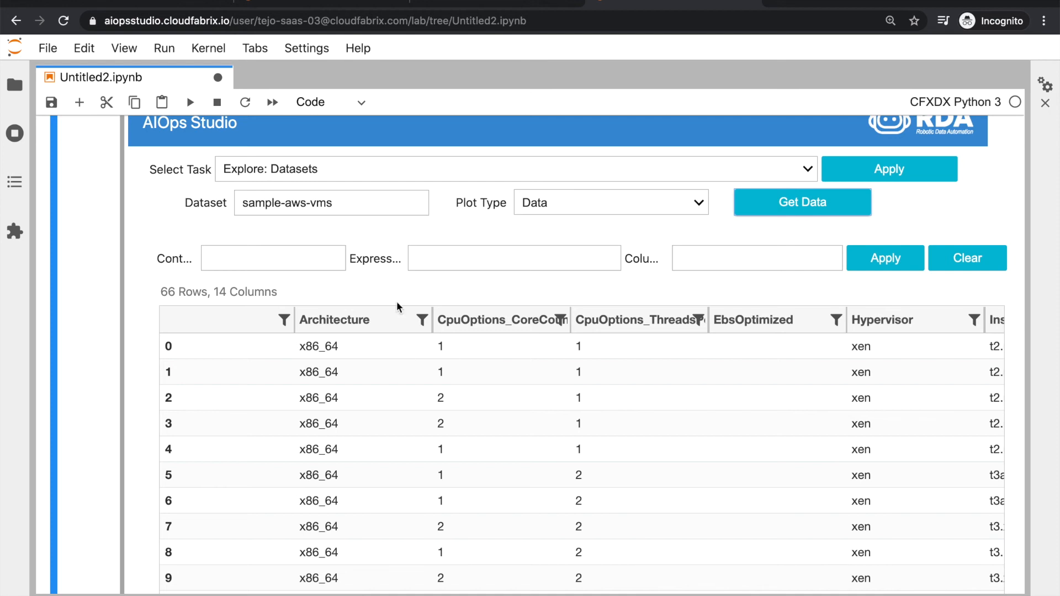
Load the sample-servicenow-incidents dataset, showing 66 rows and 88 columns
{"action": "left_click", "coordinate": [351, 215]}
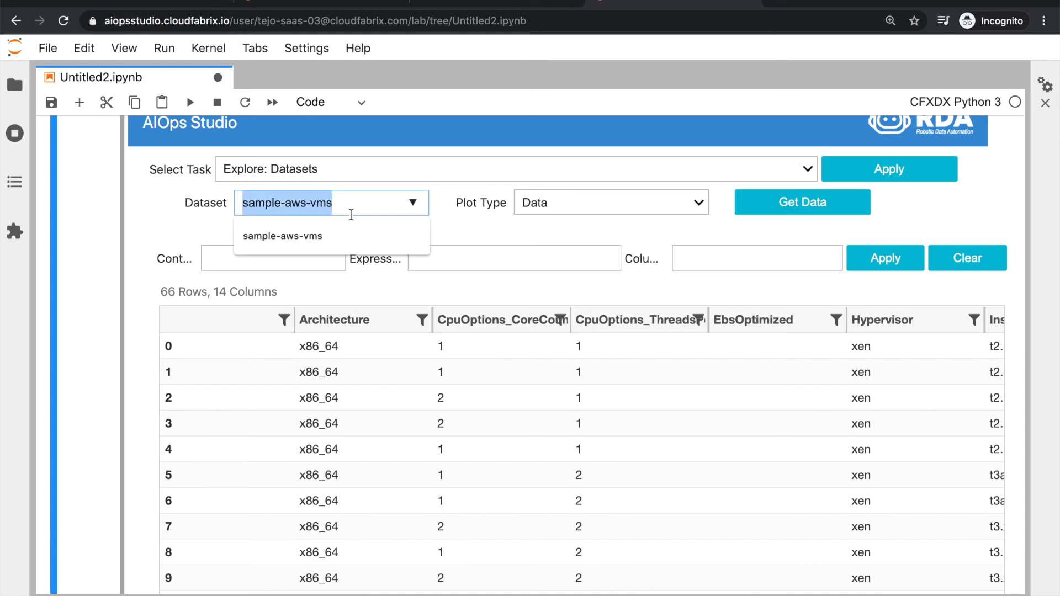
{"action": "type", "text": "sampl"}
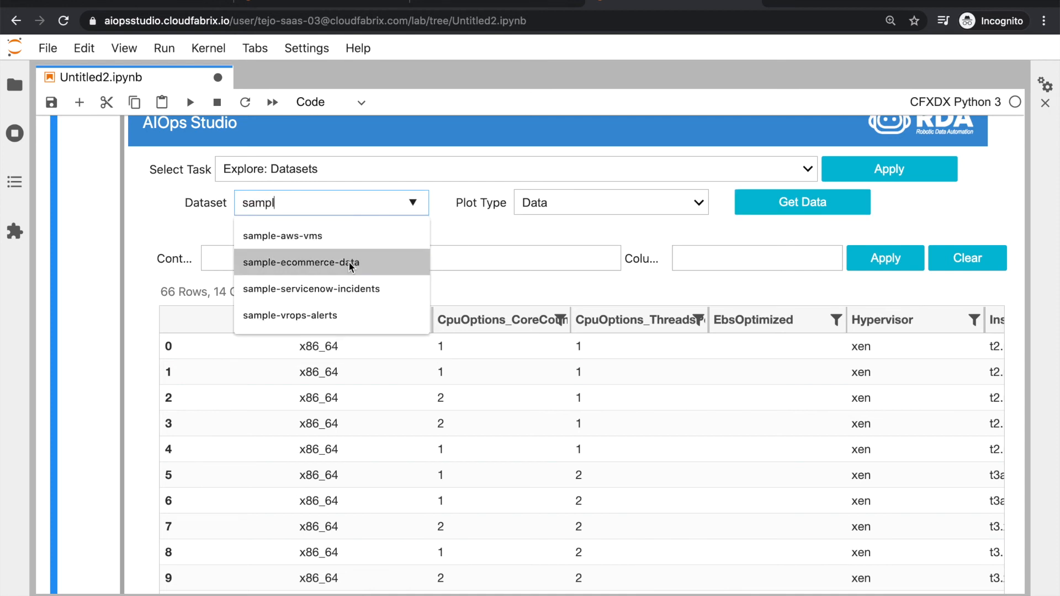
{"action": "left_click", "coordinate": [349, 290]}
{"action": "left_click", "coordinate": [788, 210]}
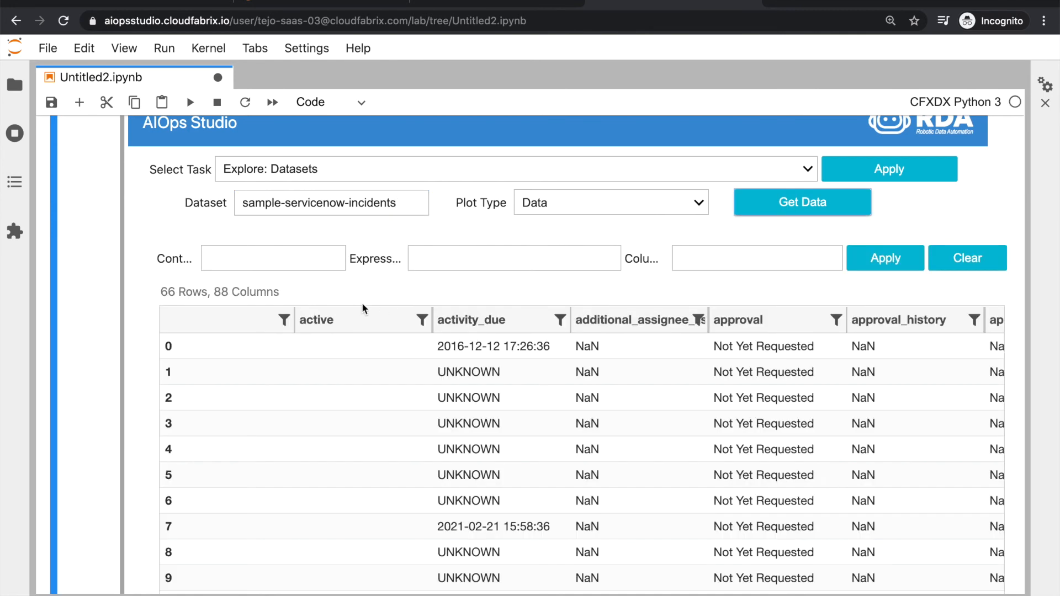
{"action": "left_click", "coordinate": [337, 202]}
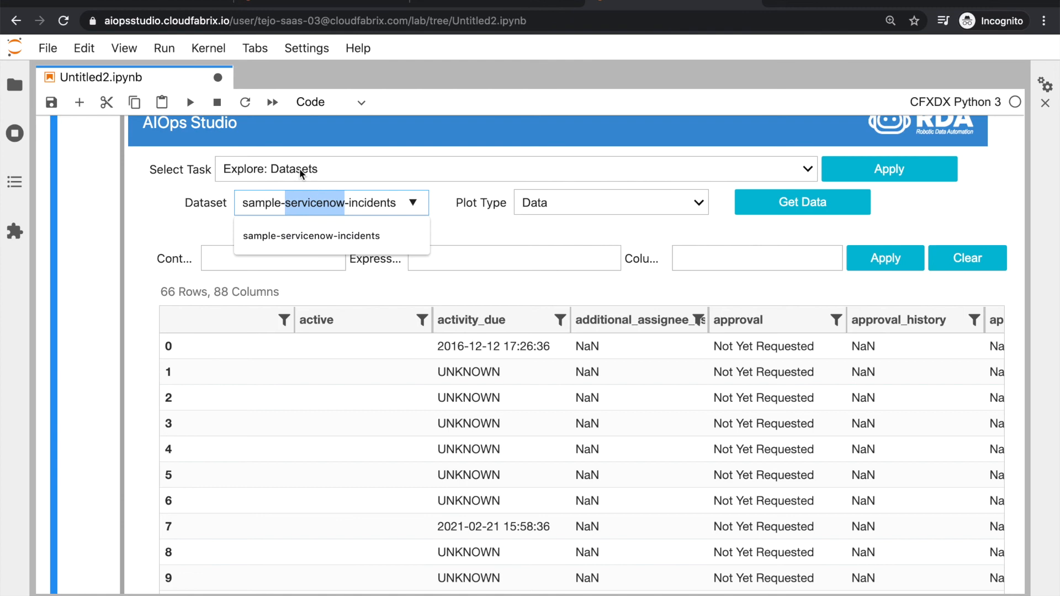
{"action": "left_click", "coordinate": [300, 169]}
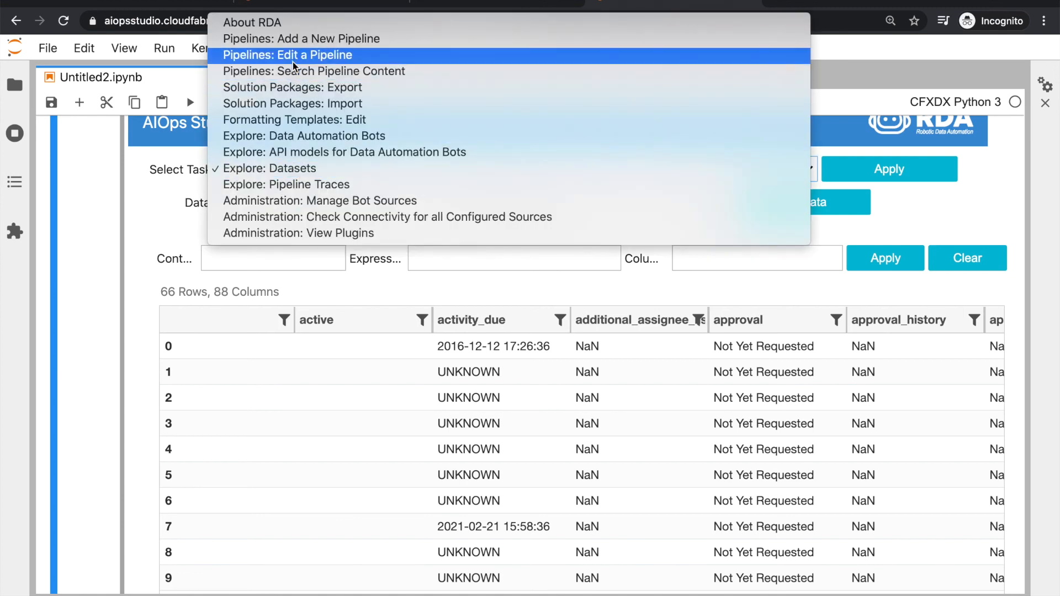
Load Sample Incident Analytics in Pipelines: Edit a Pipeline and scroll to Generate HTML Report
{"action": "left_click", "coordinate": [278, 57]}
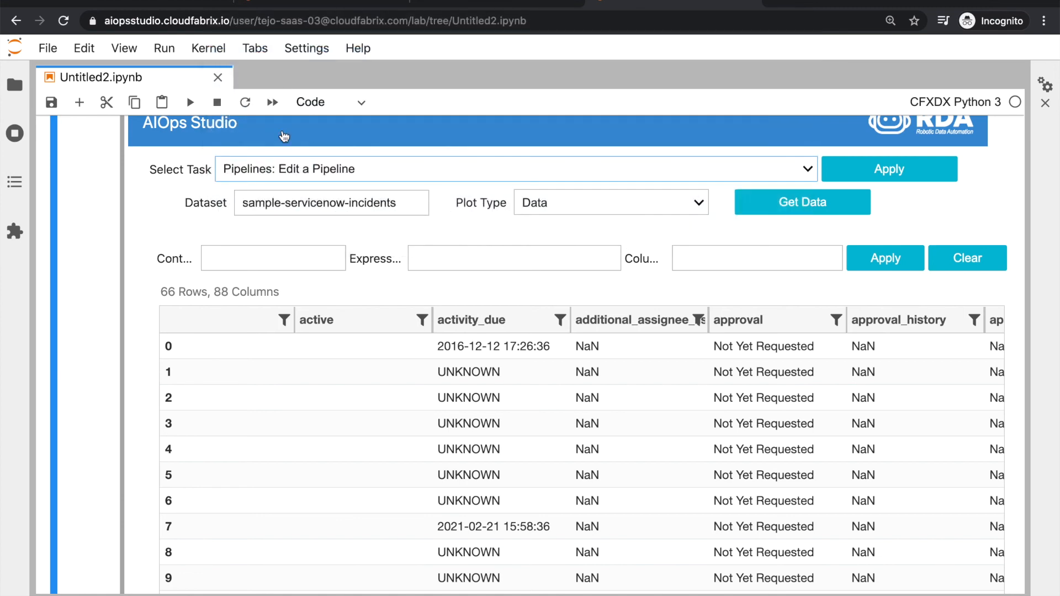
{"action": "left_click", "coordinate": [297, 221]}
{"action": "type", "text": "sam"}
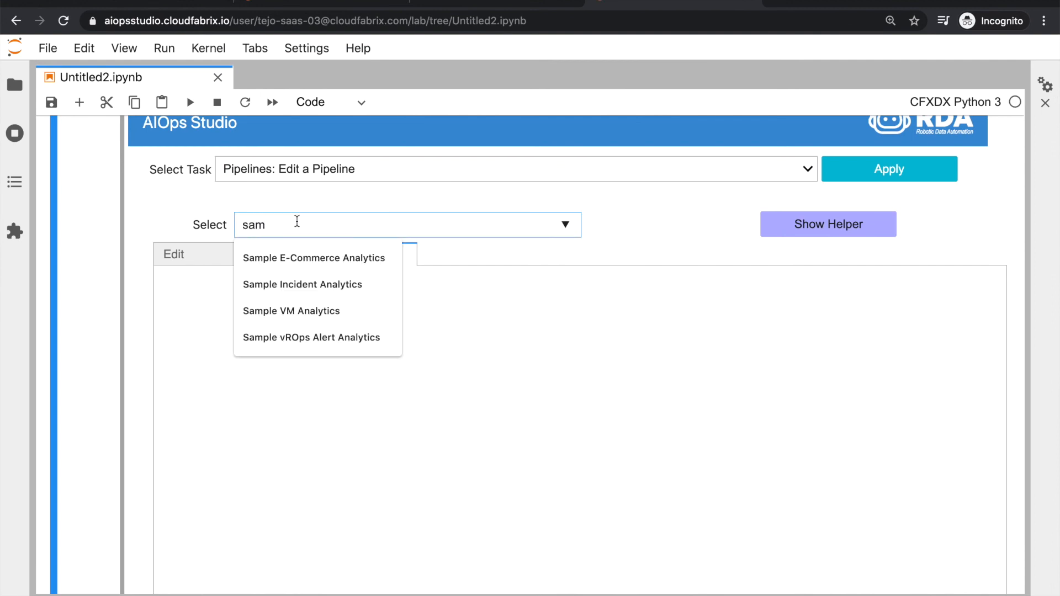
{"action": "left_click", "coordinate": [311, 281]}
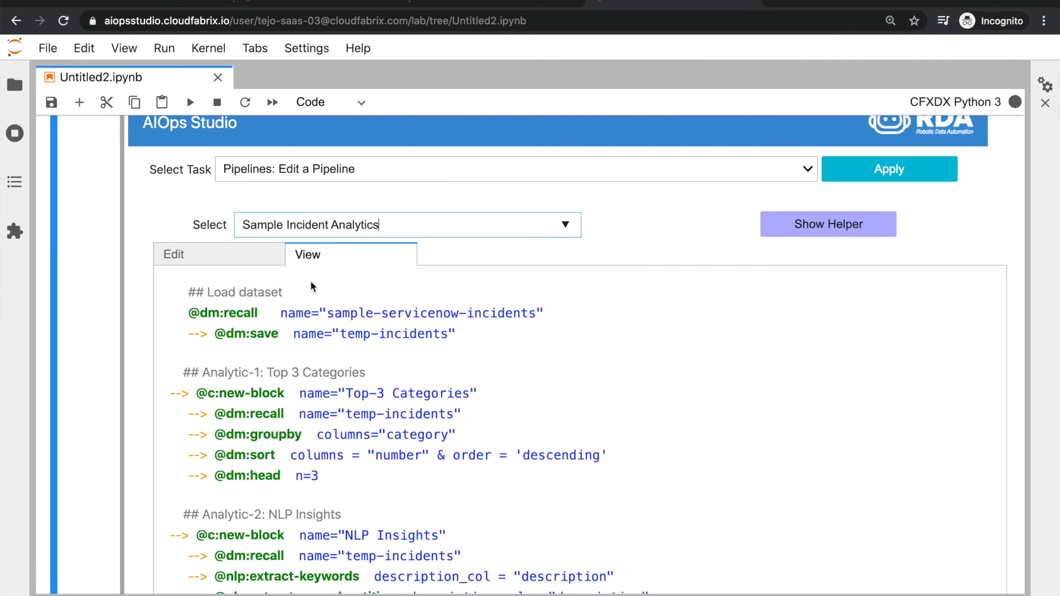
{"action": "scroll", "coordinate": [688, 313], "scroll_direction": "down", "scroll_amount": 3}
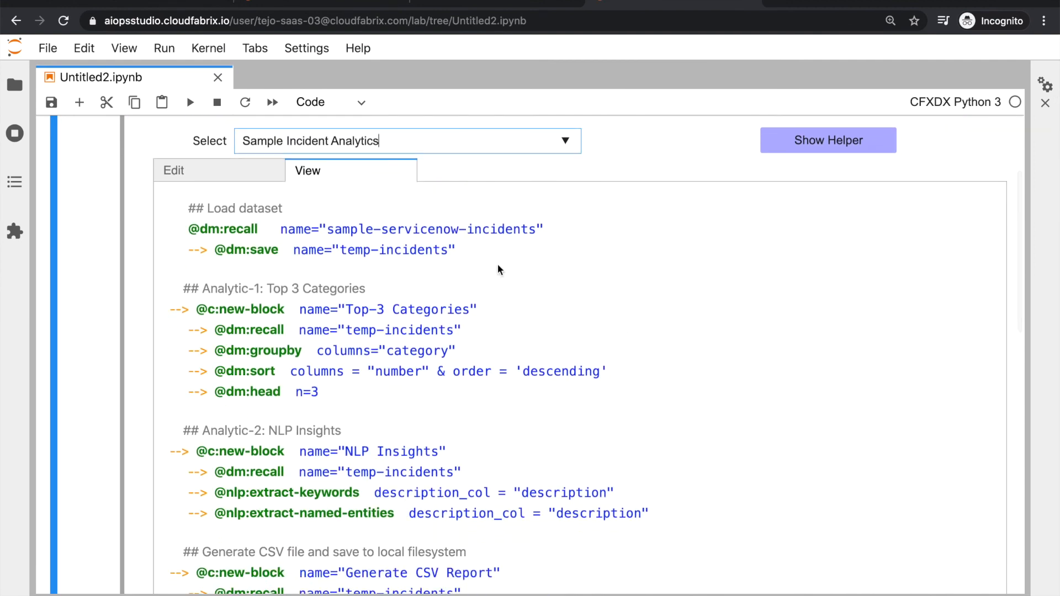
{"action": "scroll", "coordinate": [183, 214], "scroll_direction": "down", "scroll_amount": 9}
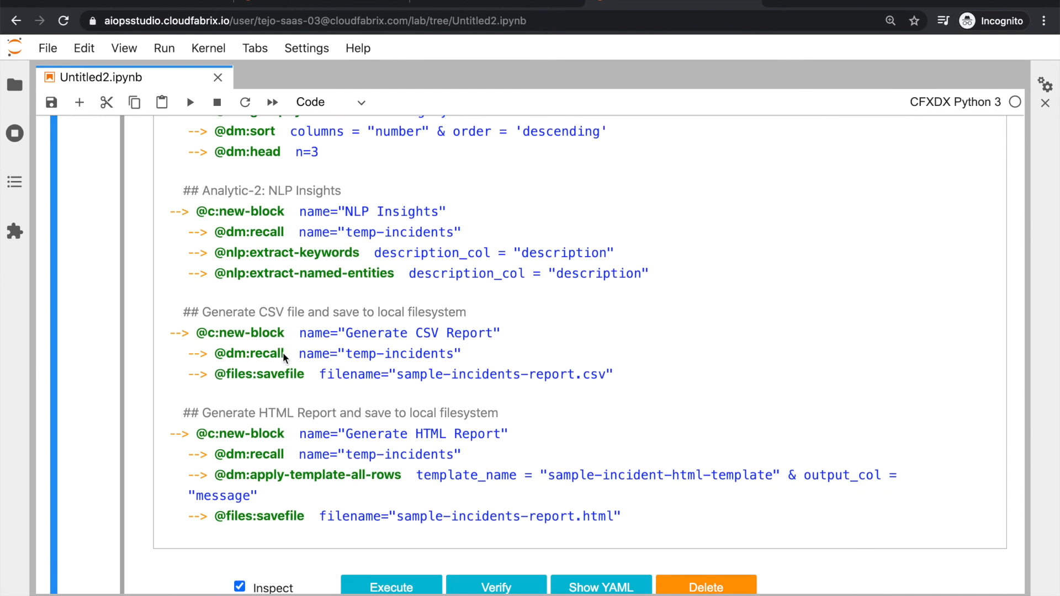
{"action": "scroll", "coordinate": [282, 352], "scroll_direction": "down", "scroll_amount": 5}
Execute the Sample Incident Analytics pipeline
{"action": "left_click", "coordinate": [393, 464]}
{"action": "scroll", "coordinate": [370, 367], "scroll_direction": "down", "scroll_amount": 14}
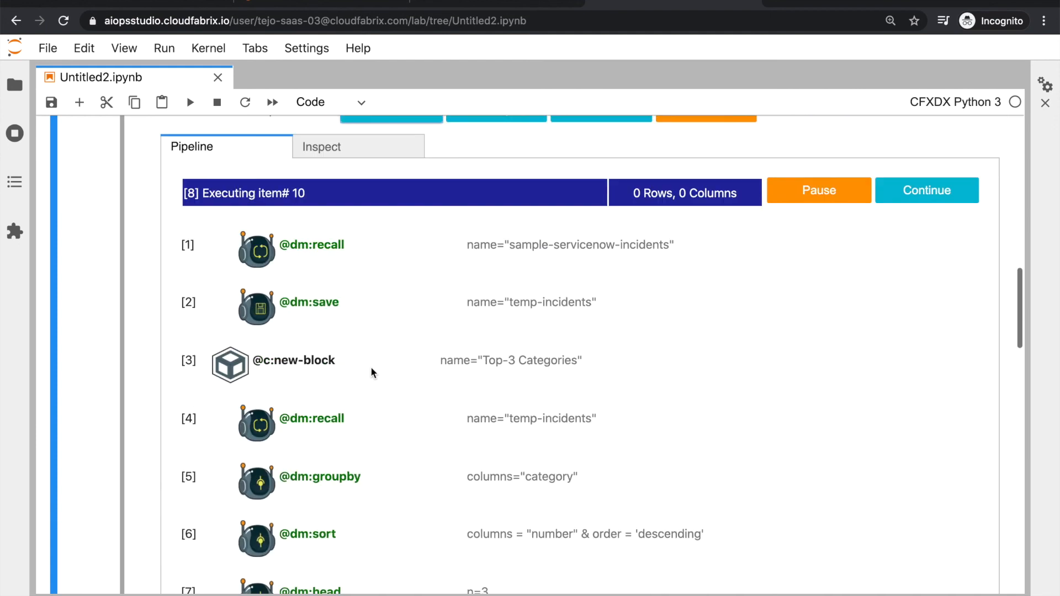
{"action": "scroll", "coordinate": [370, 367], "scroll_direction": "up", "scroll_amount": 20}
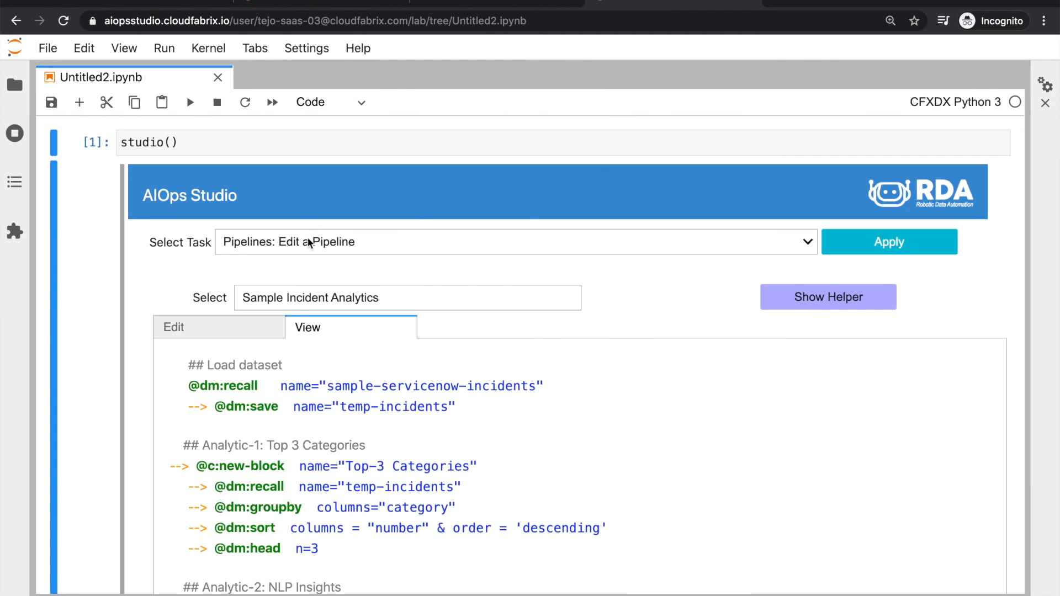
{"action": "scroll", "coordinate": [307, 238], "scroll_direction": "down", "scroll_amount": 20}
Load the 14: Output buffer's data in the Inspect tab with plot type Data
{"action": "left_click", "coordinate": [353, 442]}
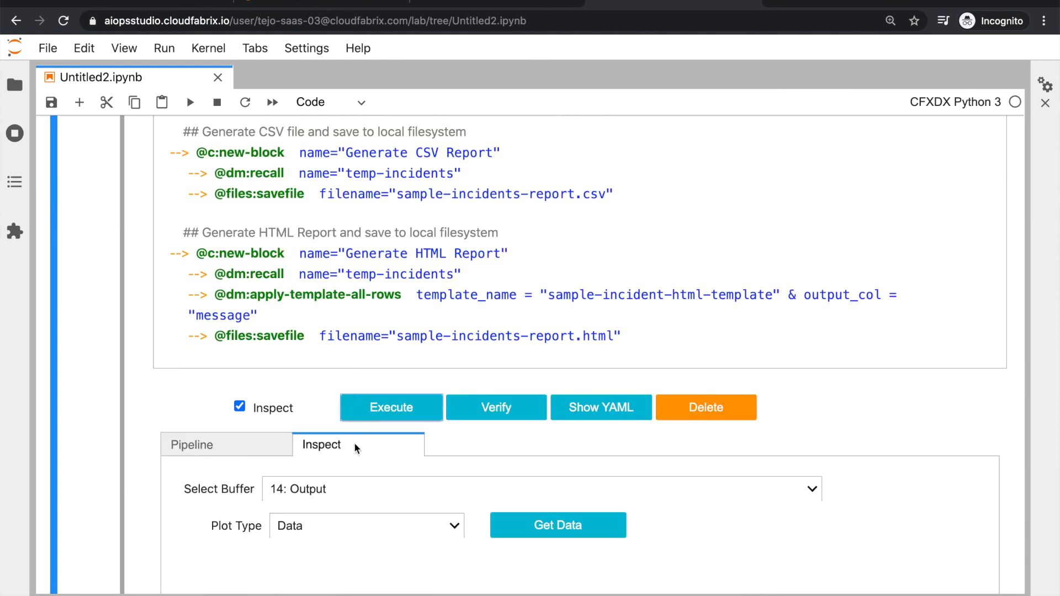
{"action": "scroll", "coordinate": [353, 443], "scroll_direction": "down", "scroll_amount": 3}
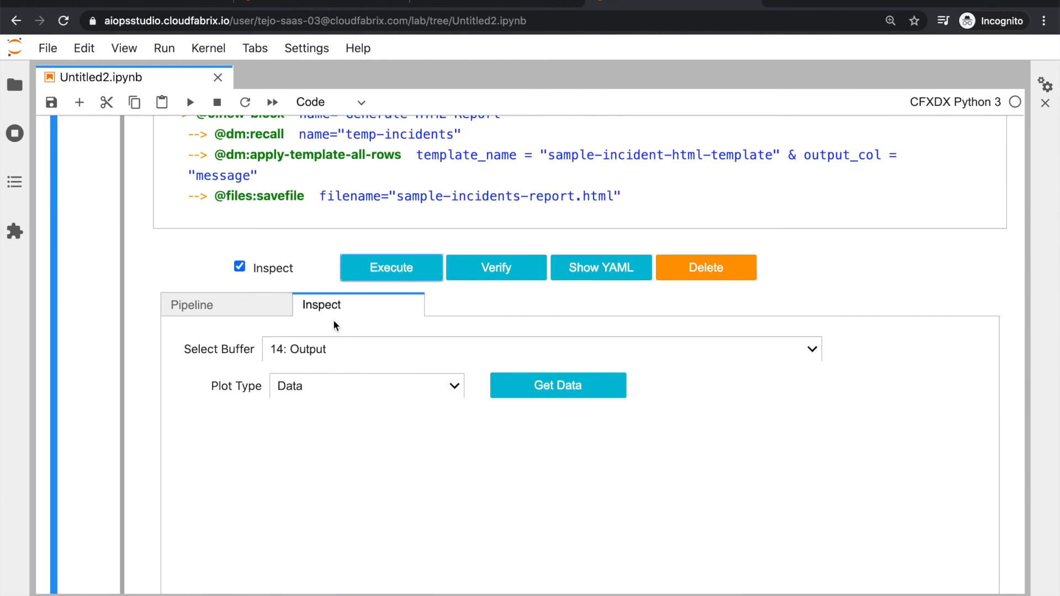
{"action": "scroll", "coordinate": [333, 321], "scroll_direction": "up", "scroll_amount": 2}
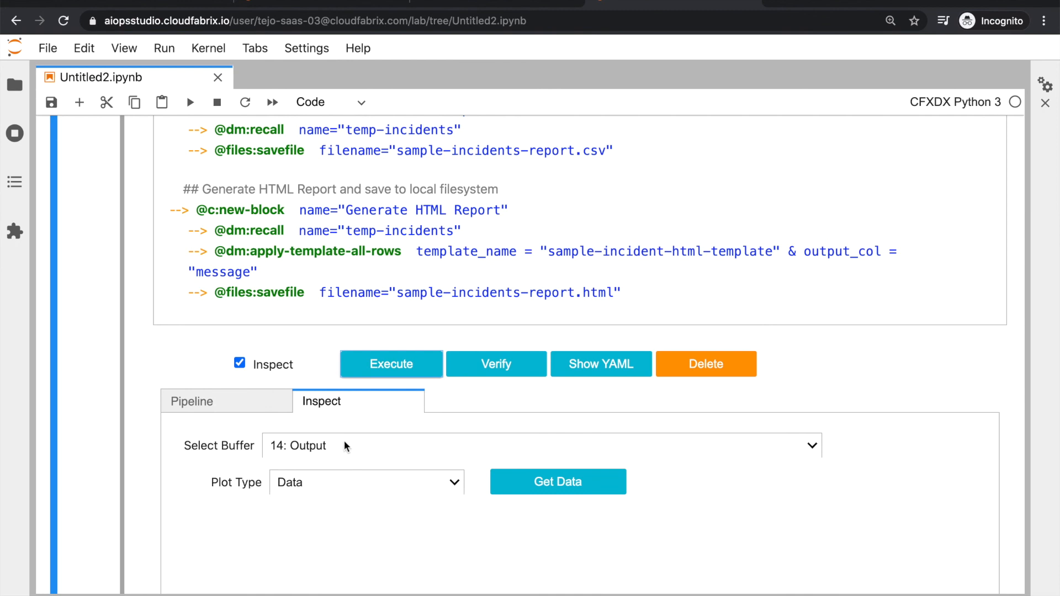
{"action": "scroll", "coordinate": [273, 270], "scroll_direction": "up", "scroll_amount": 1}
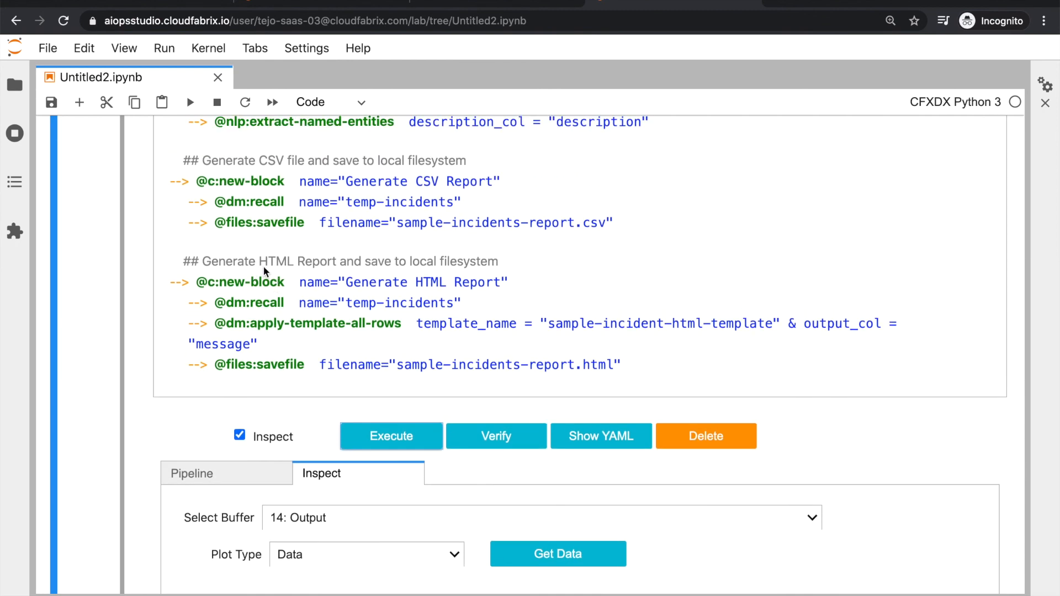
{"action": "scroll", "coordinate": [276, 309], "scroll_direction": "down", "scroll_amount": 3}
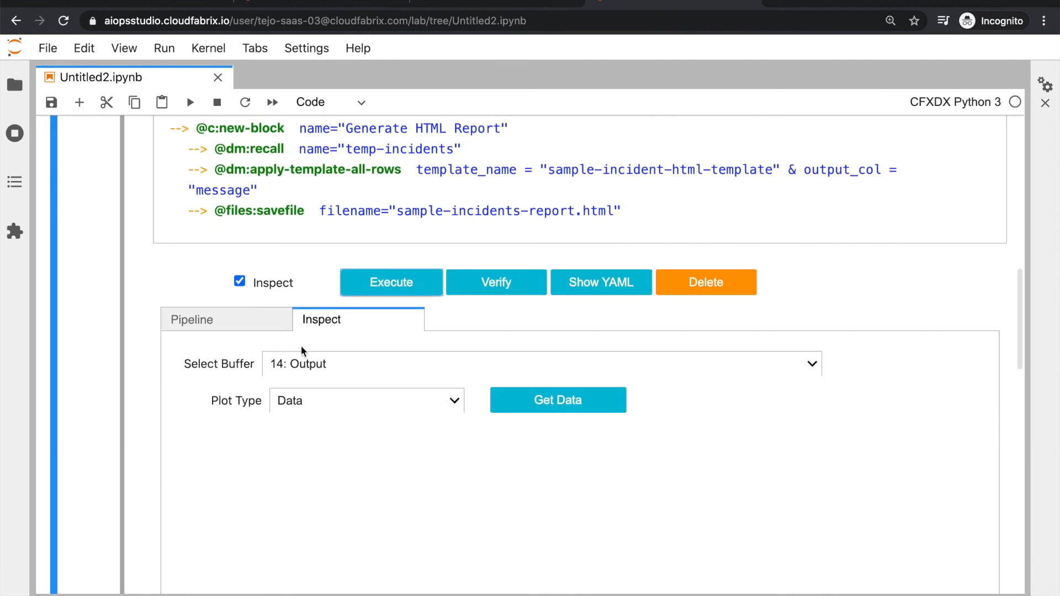
{"action": "left_click", "coordinate": [326, 398]}
{"action": "left_click", "coordinate": [327, 401]}
{"action": "left_click", "coordinate": [501, 402]}
Render the message cell as HTML incident cards showing priority, state, title and description
{"action": "scroll", "coordinate": [405, 421], "scroll_direction": "down", "scroll_amount": 2}
{"action": "double_click", "coordinate": [404, 421]}
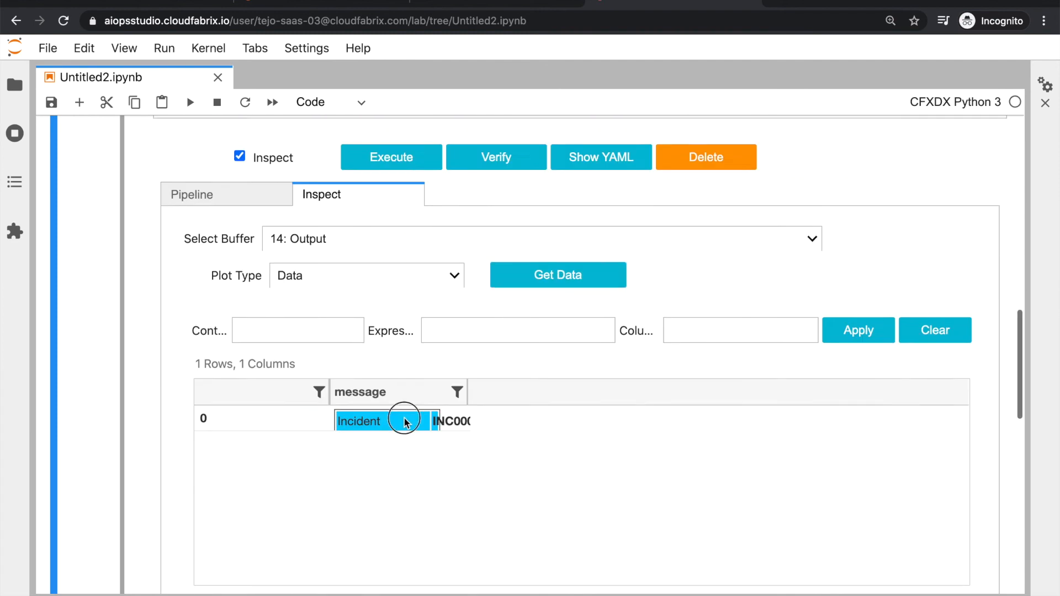
{"action": "scroll", "coordinate": [405, 422], "scroll_direction": "down", "scroll_amount": 5}
{"action": "scroll", "coordinate": [403, 416], "scroll_direction": "down", "scroll_amount": 3}
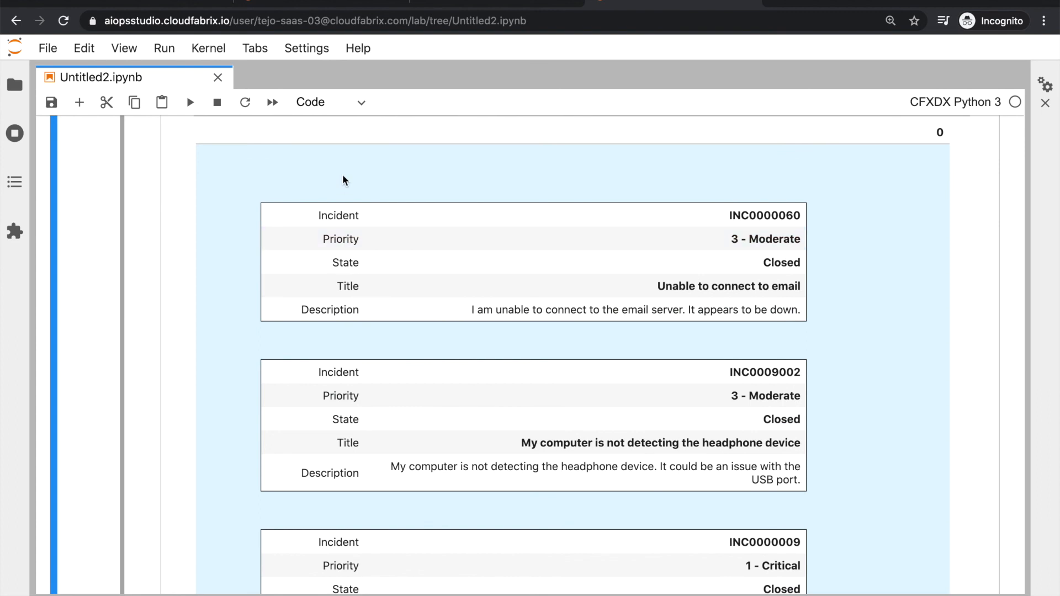
{"action": "scroll", "coordinate": [342, 176], "scroll_direction": "down", "scroll_amount": 1}
{"action": "scroll", "coordinate": [343, 176], "scroll_direction": "down", "scroll_amount": 4}
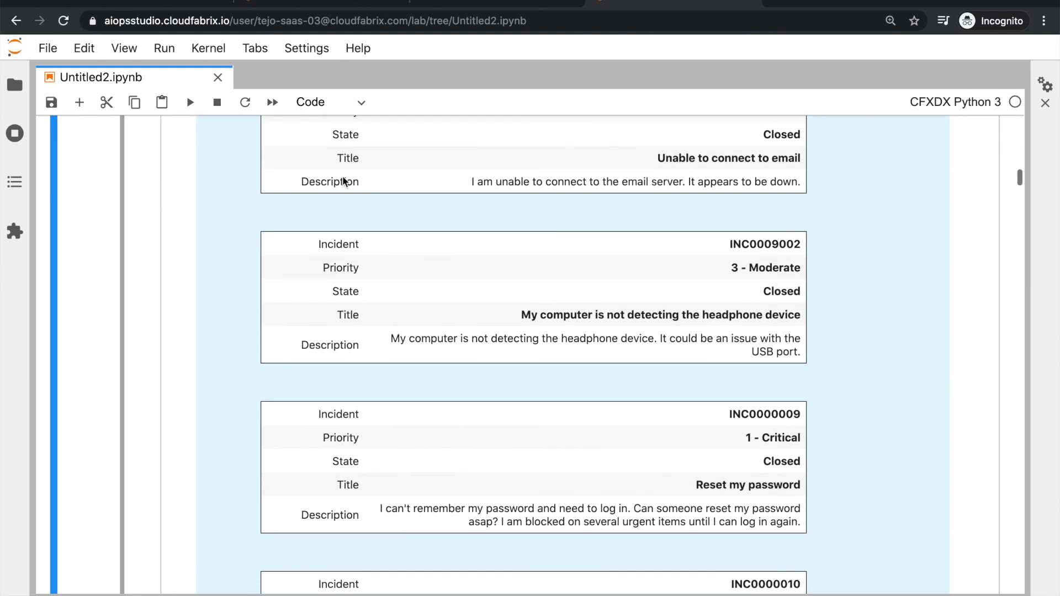